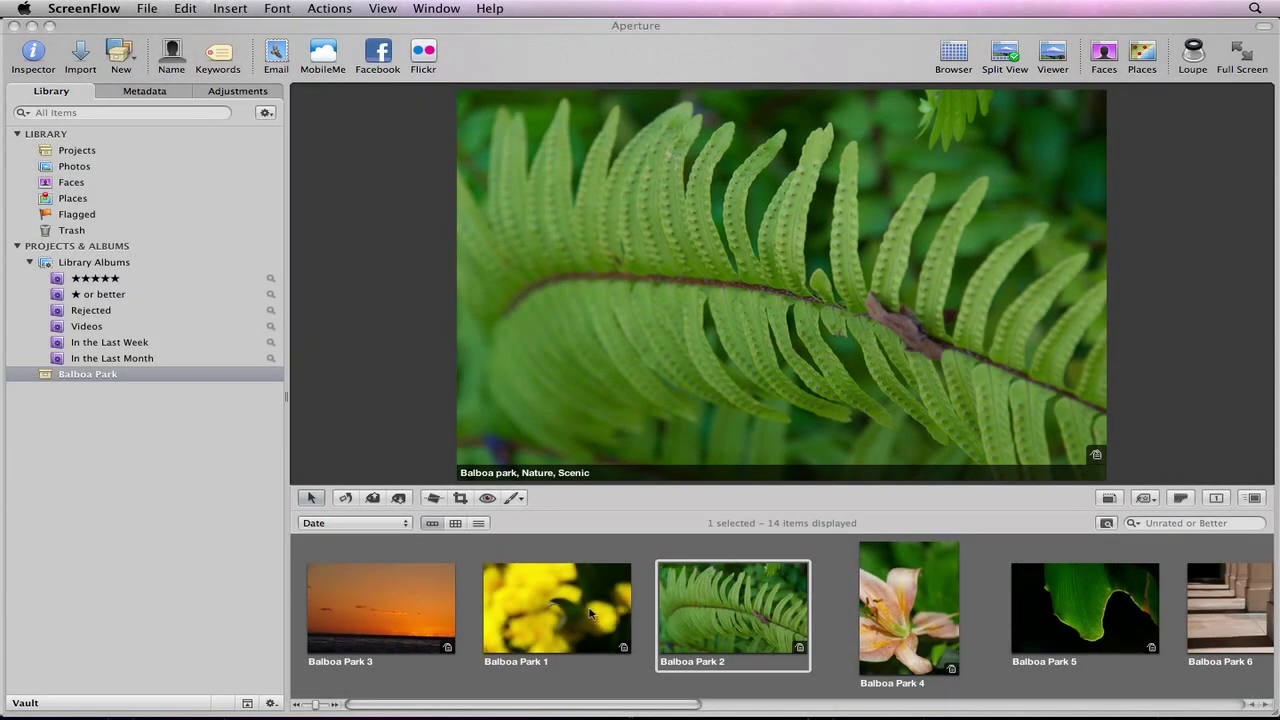
# Select Balboa Park 1, 2, 4, 5 and 10 together and bring up the New menu.
pyautogui.click(590, 614)
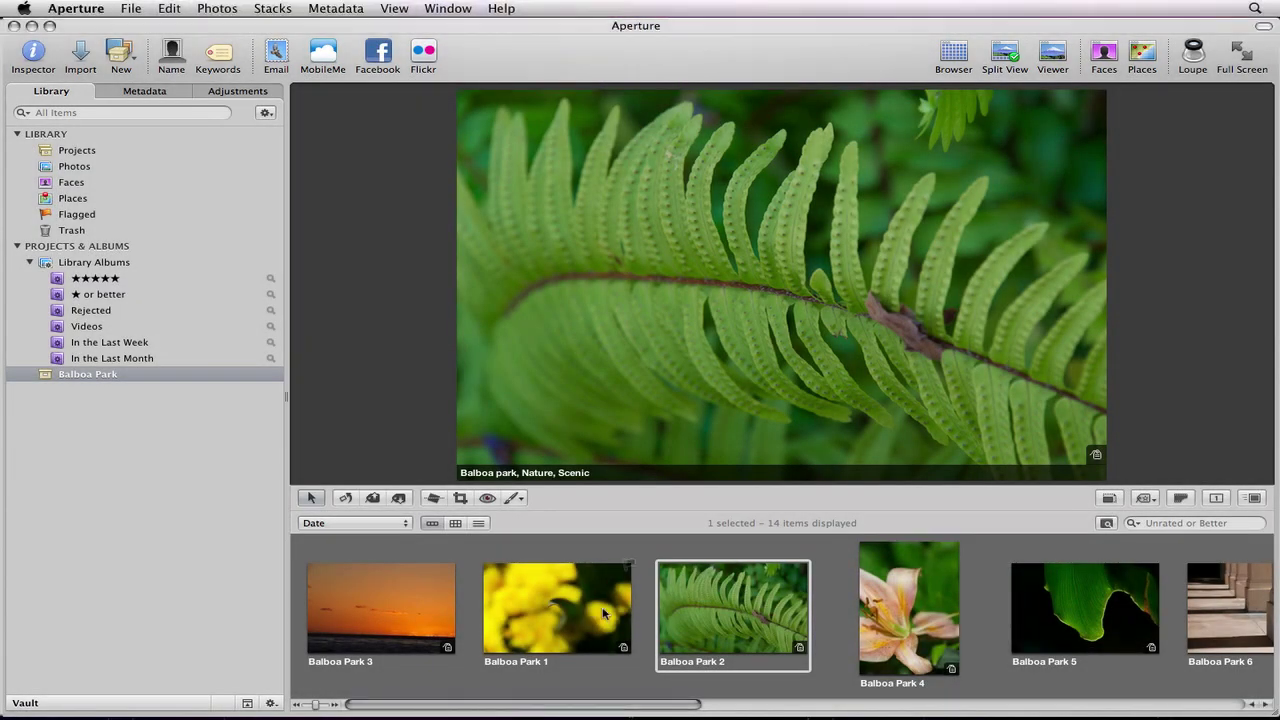
pyautogui.click(588, 614)
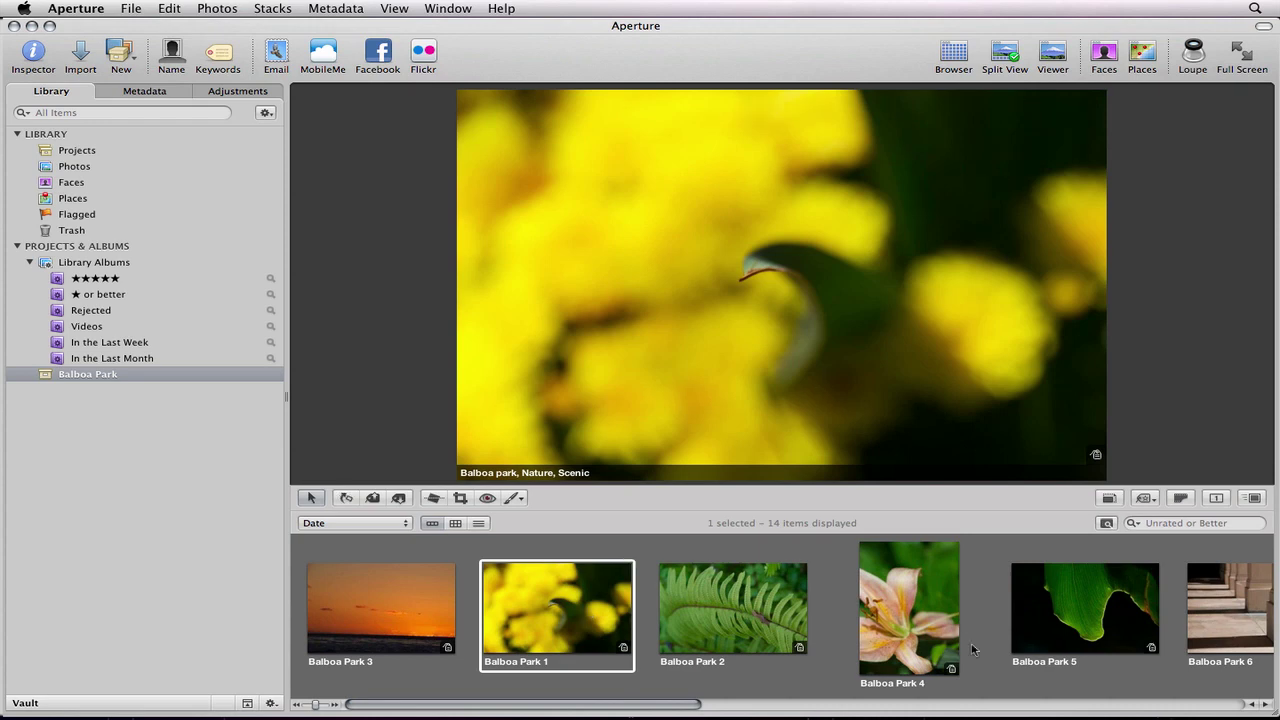
pyautogui.keyDown('shift'); pyautogui.click(1069, 600); pyautogui.keyUp('shift')
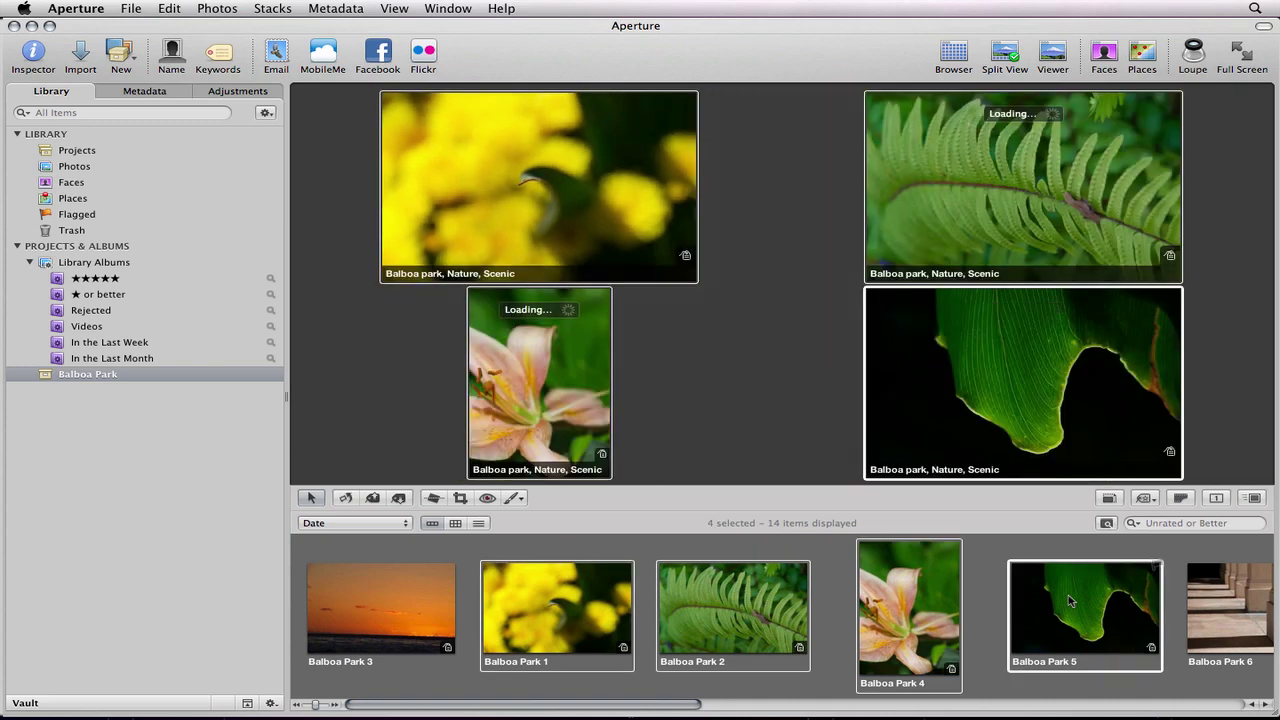
pyautogui.hscroll(8, 1069, 600)
pyautogui.hscroll(10, 1069, 600)
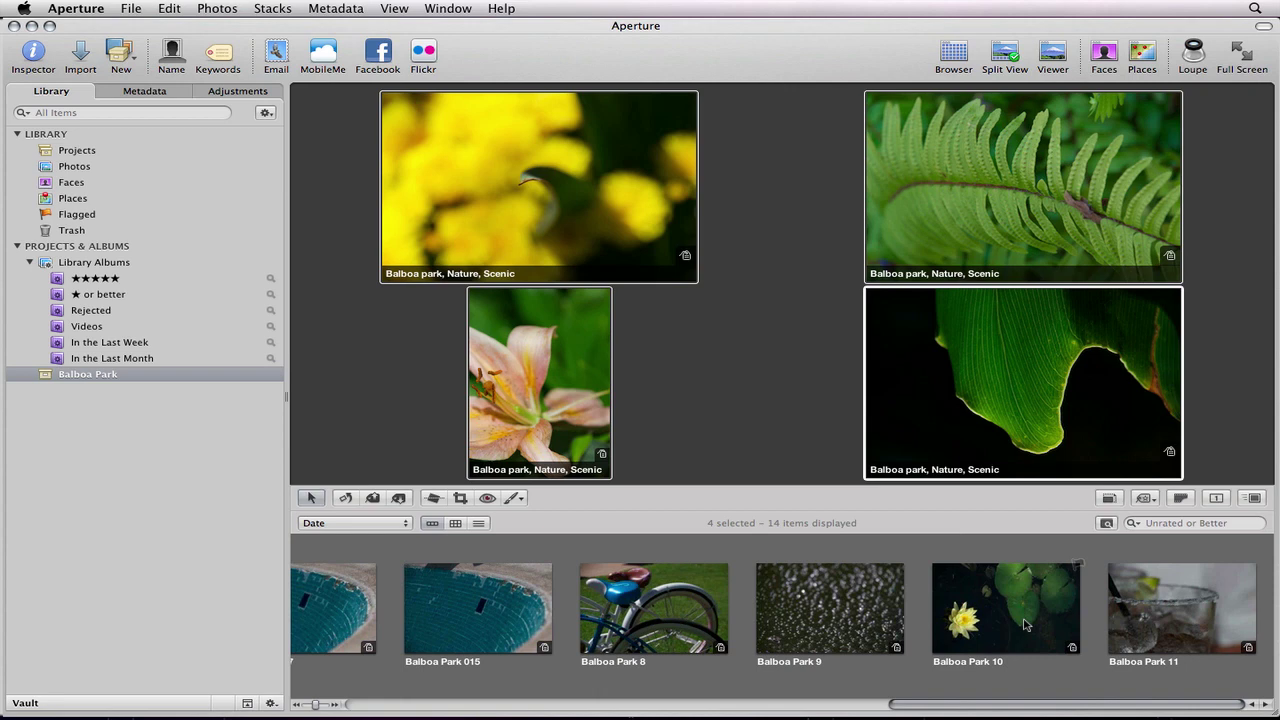
pyautogui.keyDown('super'); pyautogui.click(1025, 625); pyautogui.keyUp('super')
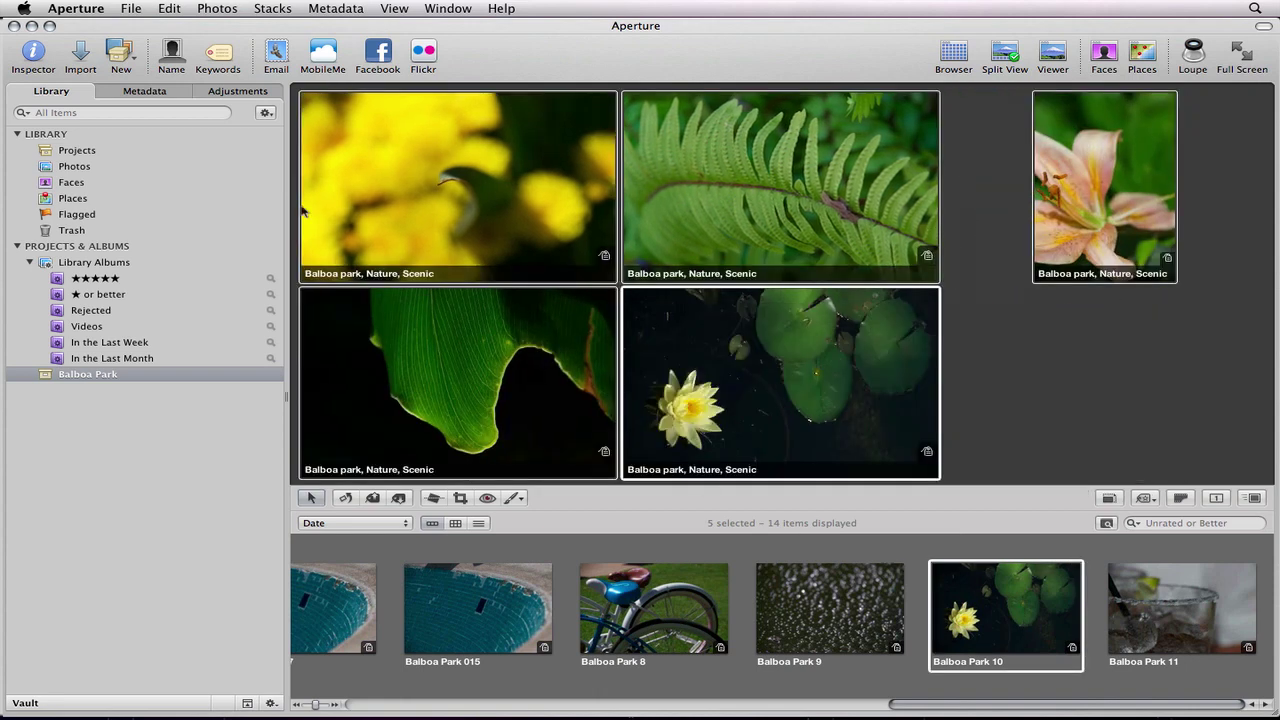
pyautogui.click(118, 52)
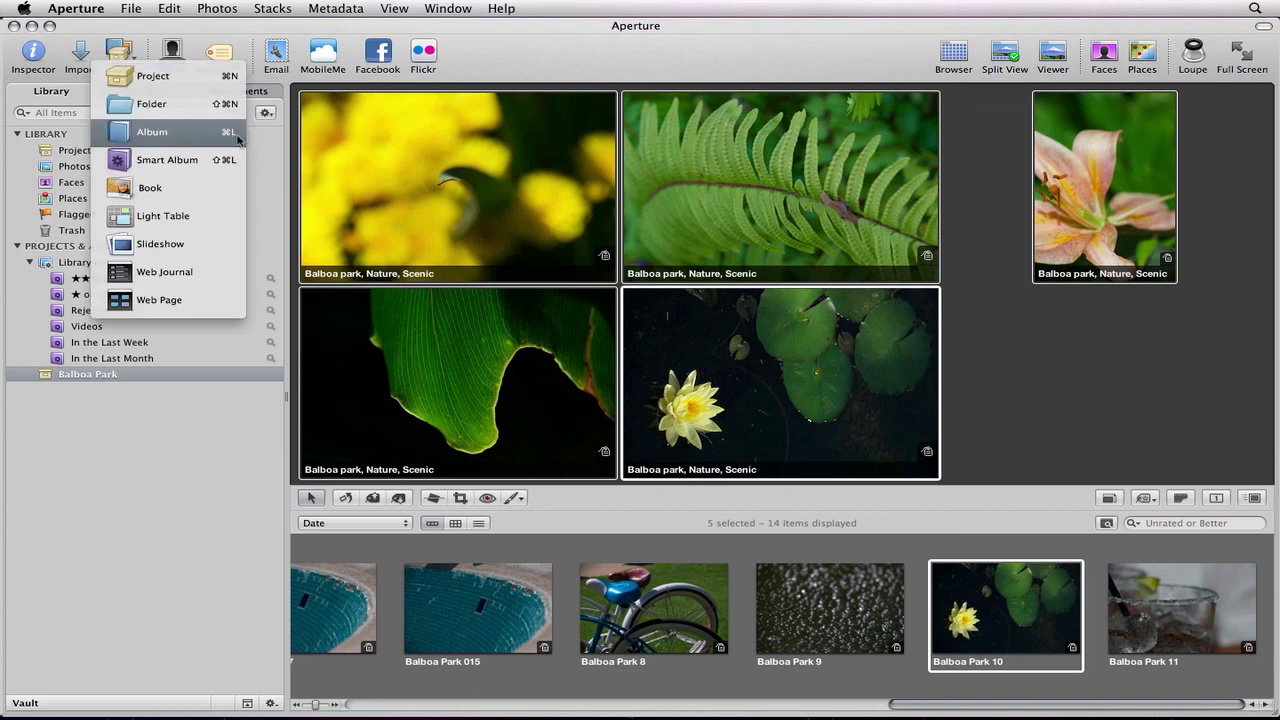
# Create an album named 'Nature - Flora' containing the five selected plant photos.
pyautogui.click(139, 133)
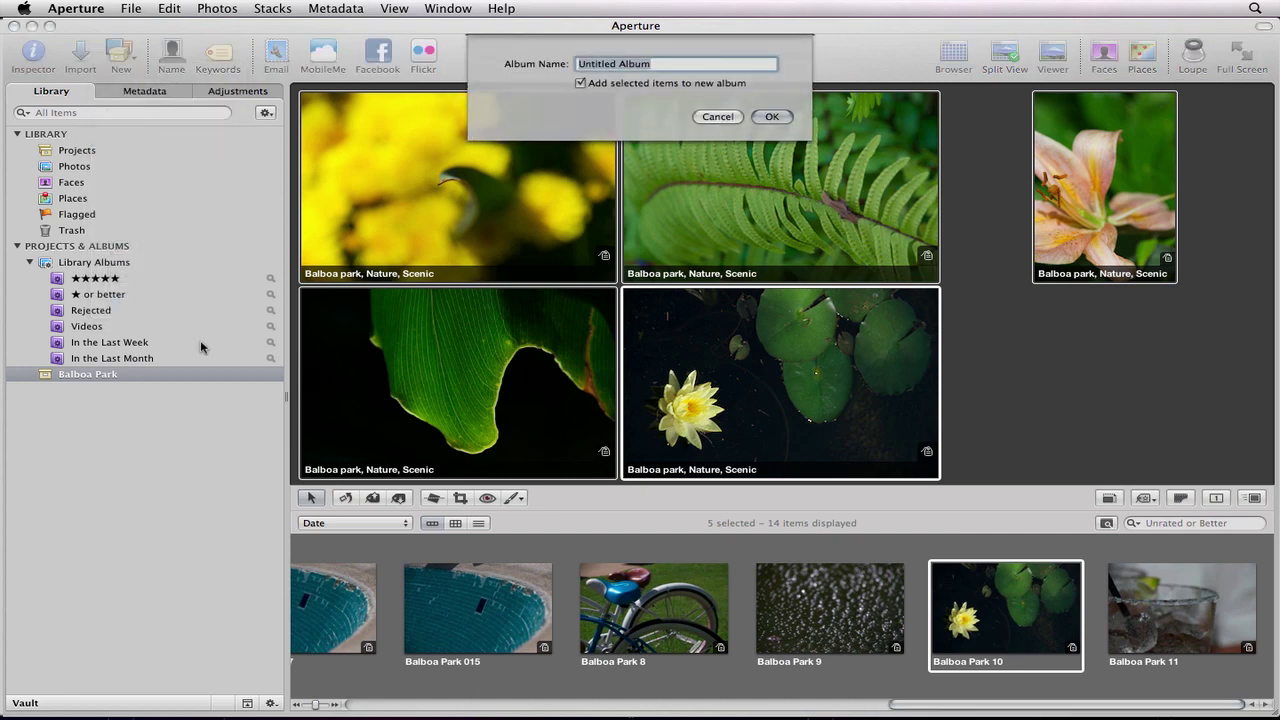
pyautogui.write('Nature - Flora')
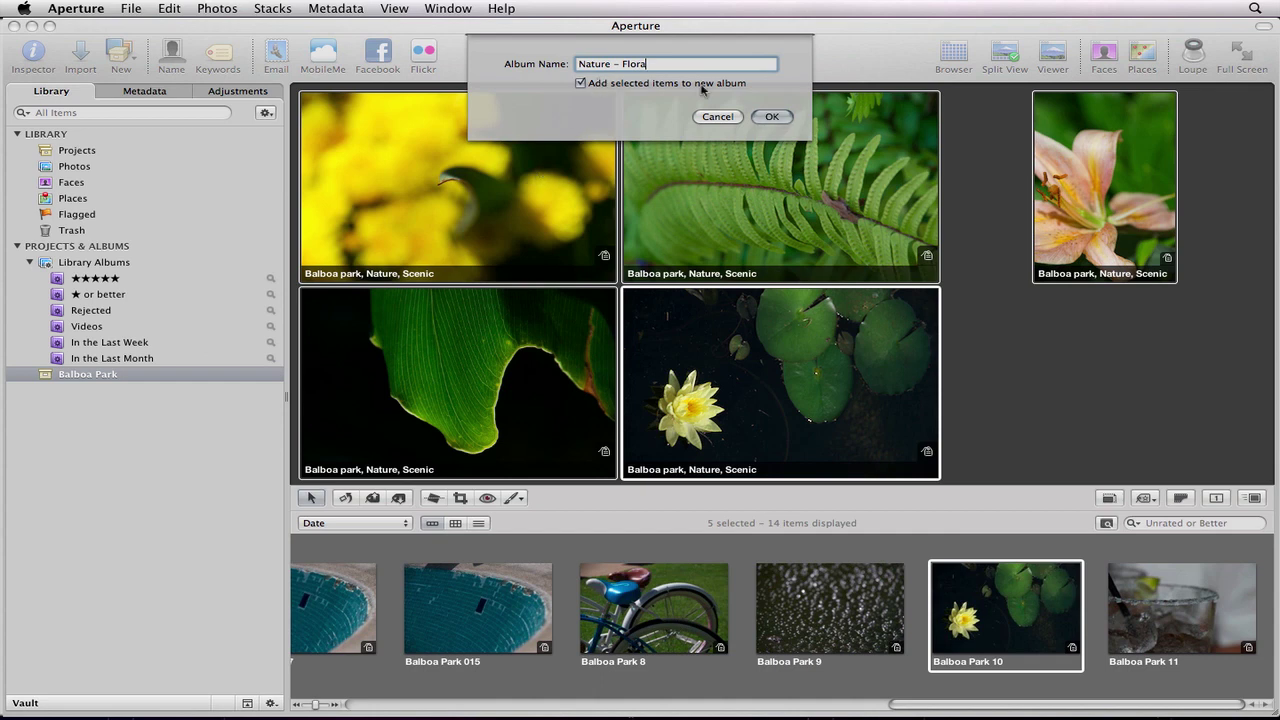
pyautogui.click(772, 117)
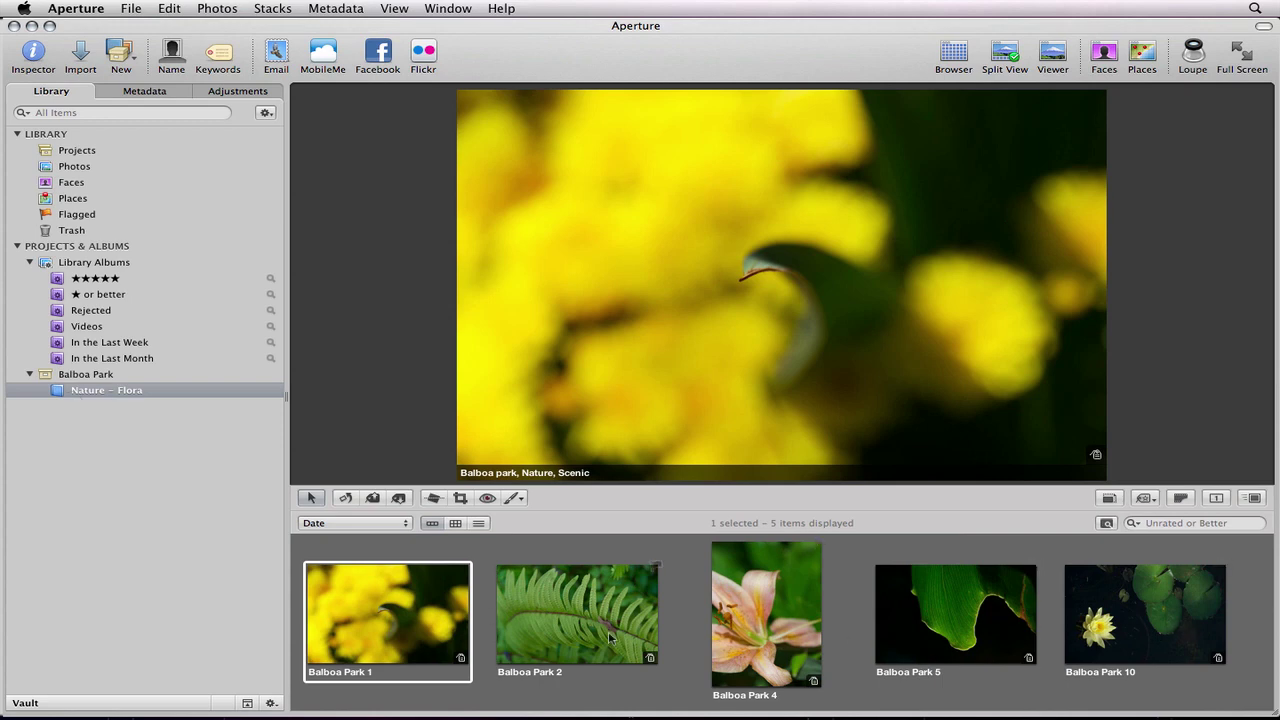
# Compare the full Balboa Park project with the Nature – Flora album, ending on the project with nothing selected.
pyautogui.click(126, 376)
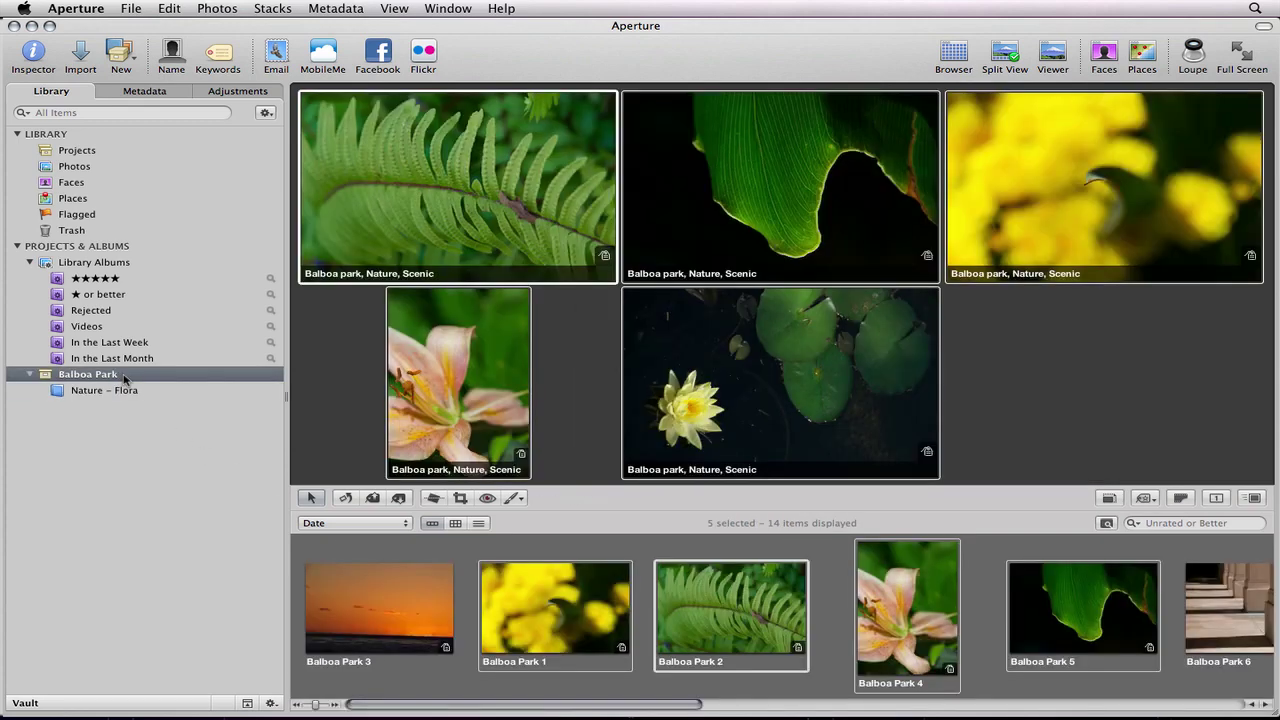
pyautogui.click(817, 625)
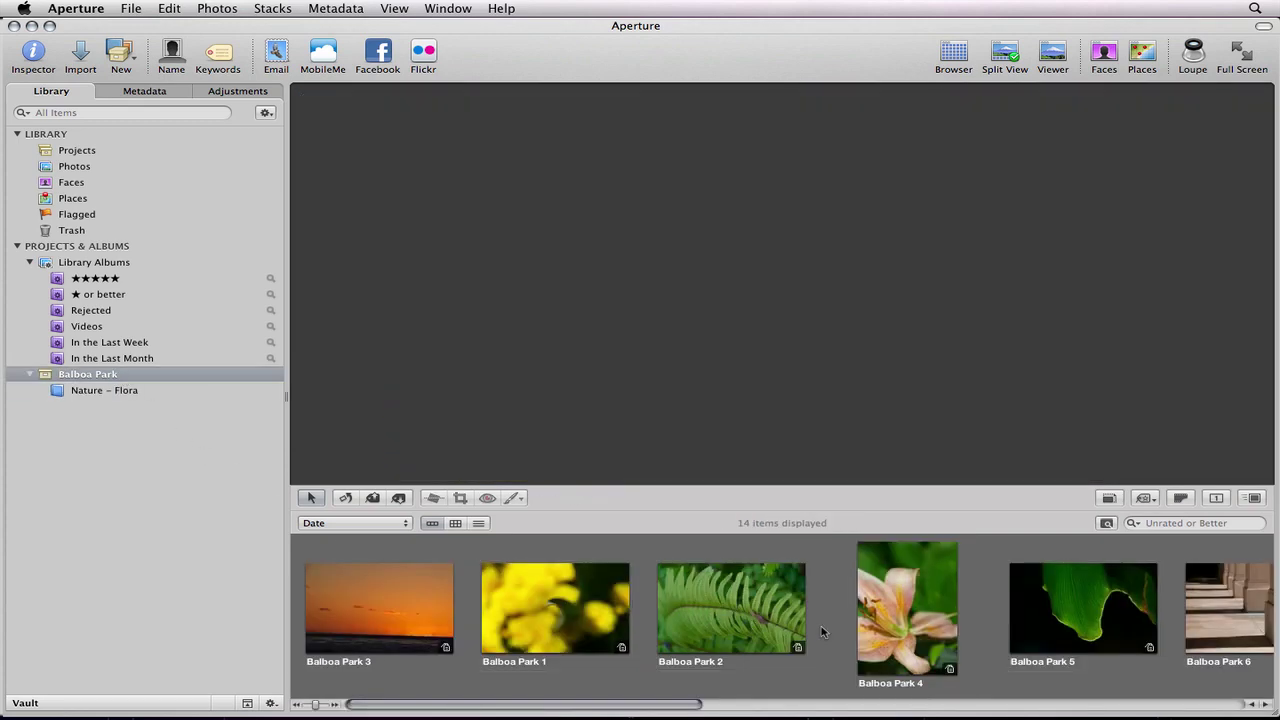
pyautogui.click(733, 622)
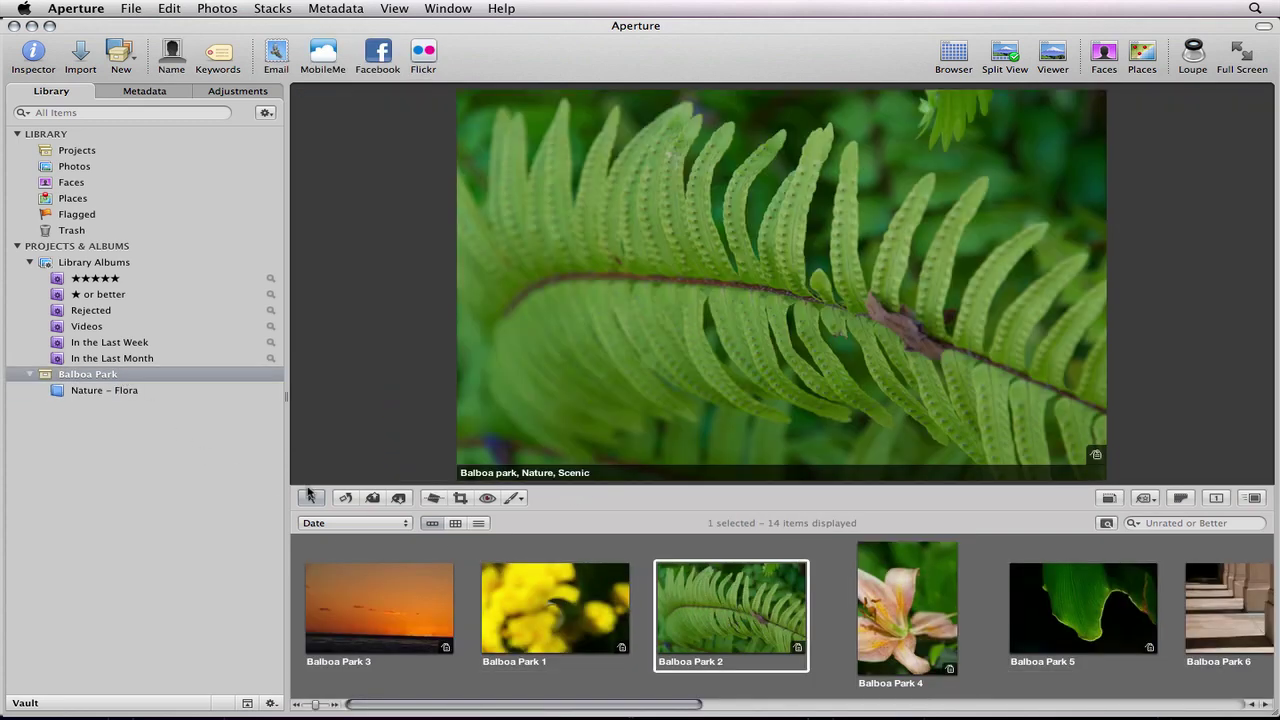
pyautogui.click(104, 393)
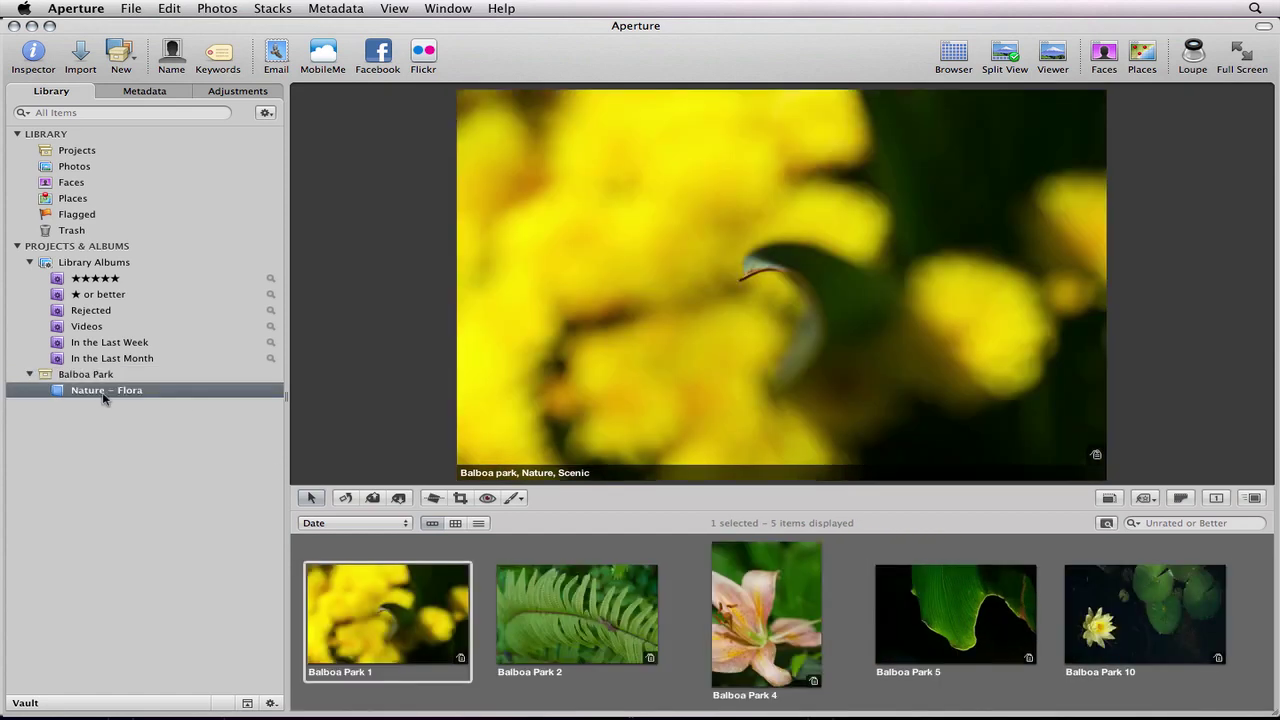
pyautogui.click(604, 622)
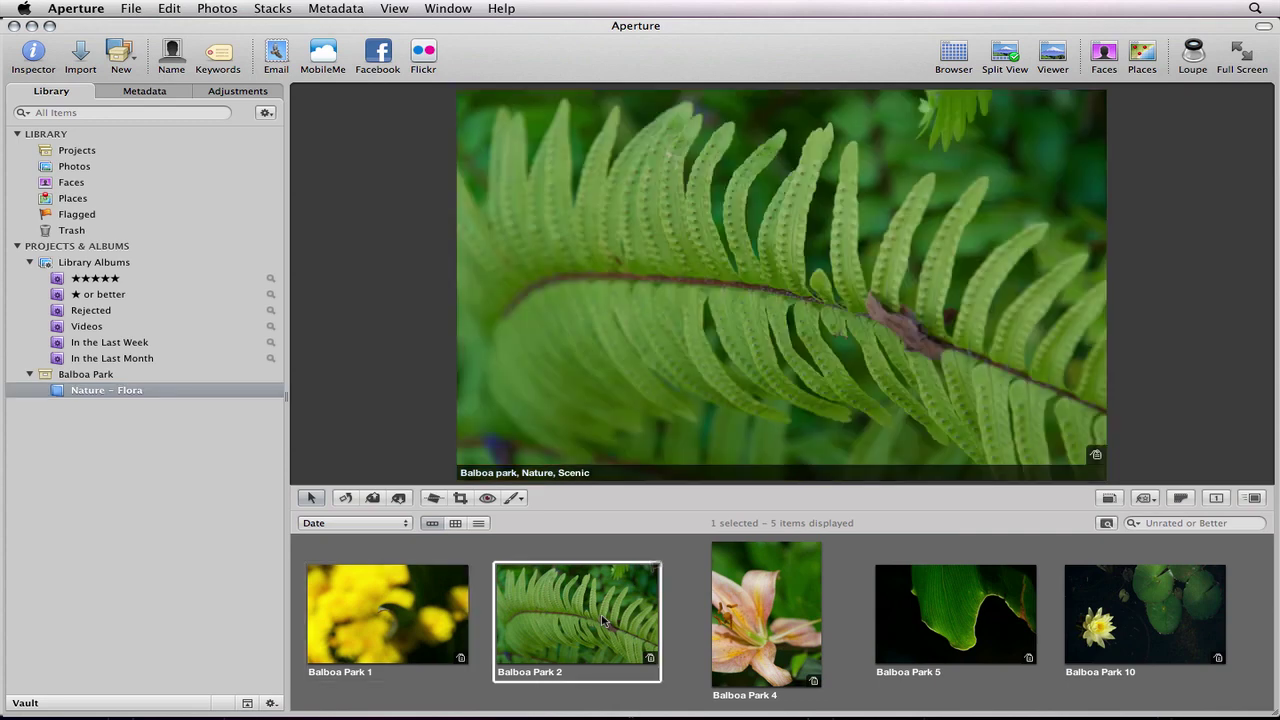
pyautogui.click(126, 375)
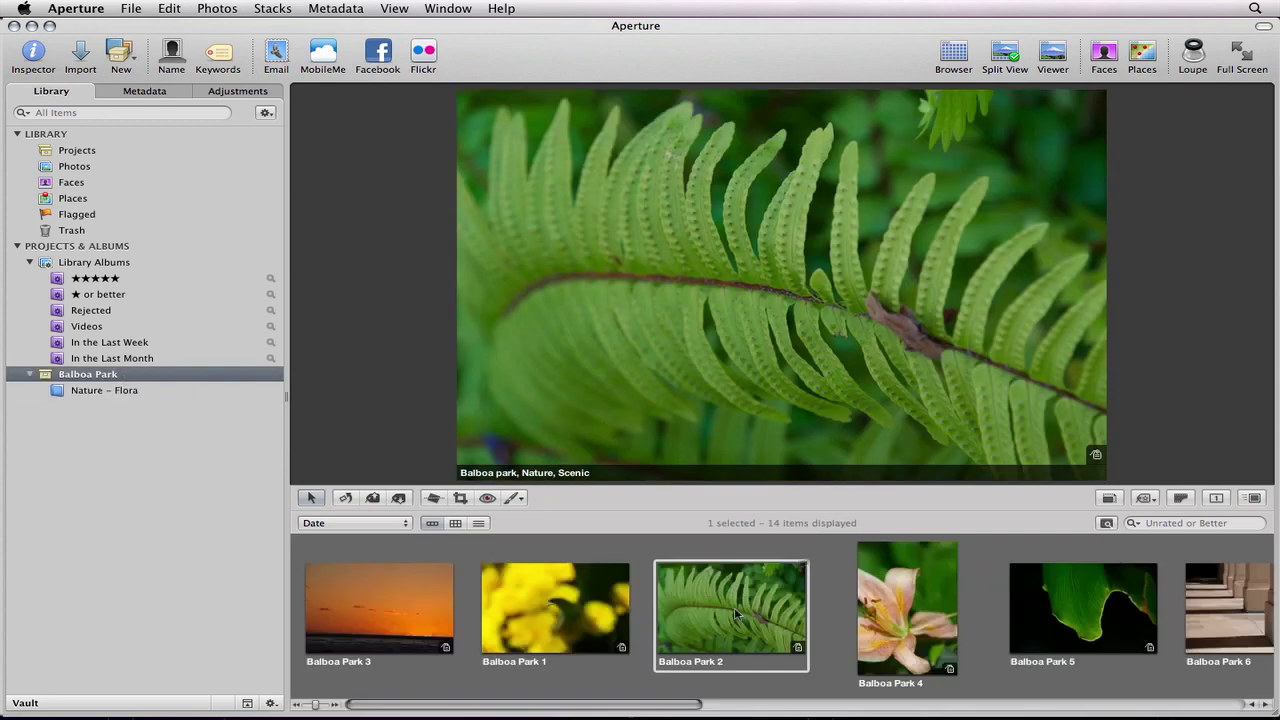
pyautogui.click(826, 619)
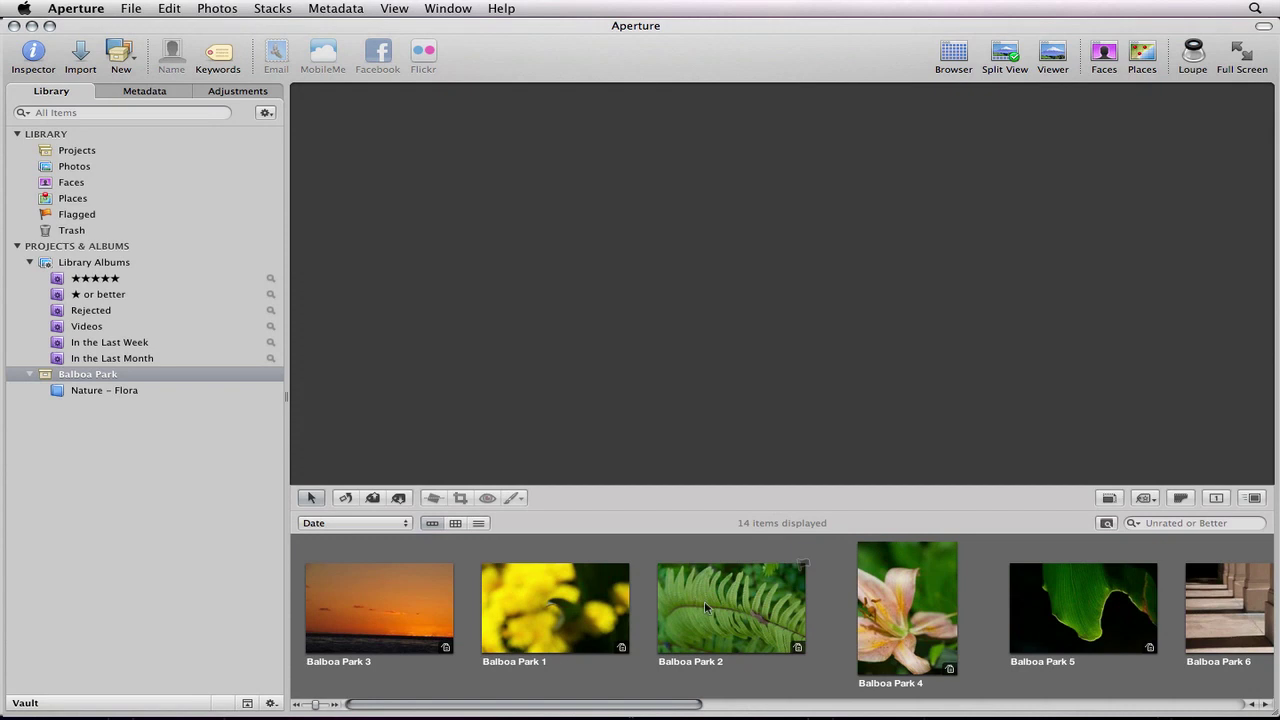
# Select the Balboa Park 3 sunset photo, then show, move and close the keyword list.
pyautogui.click(364, 610)
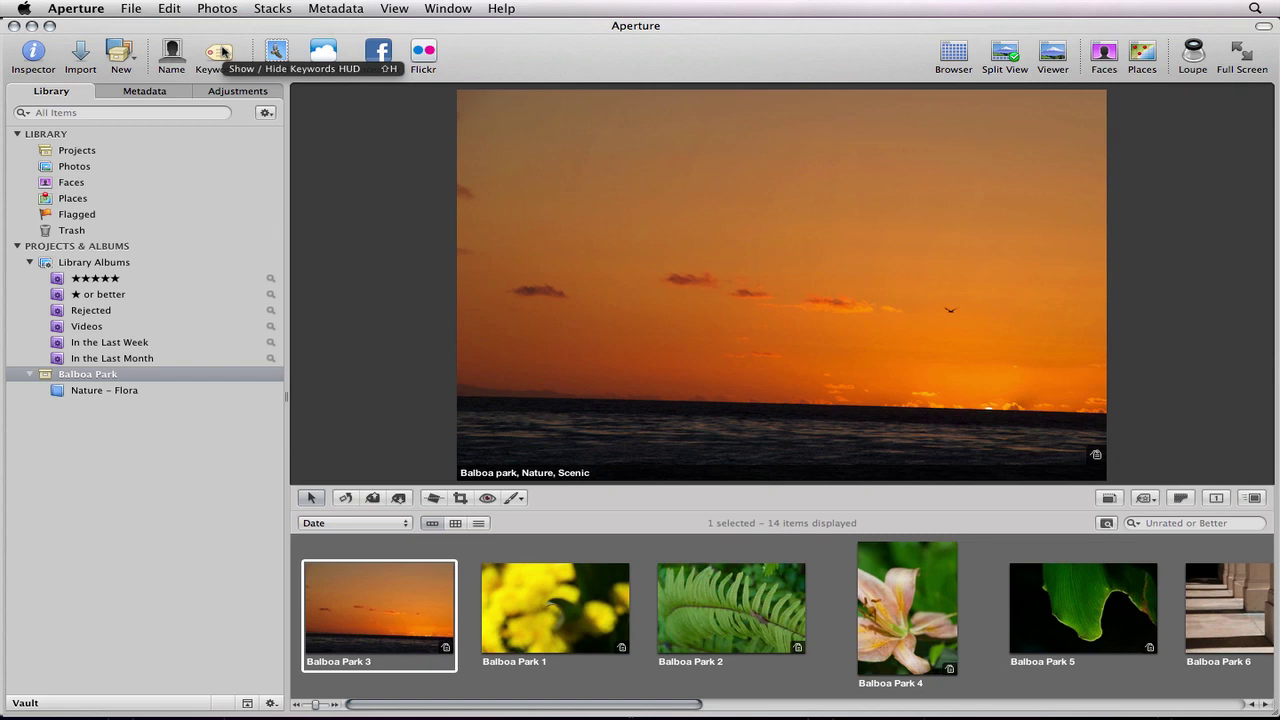
pyautogui.hotkey('shift', 'h')
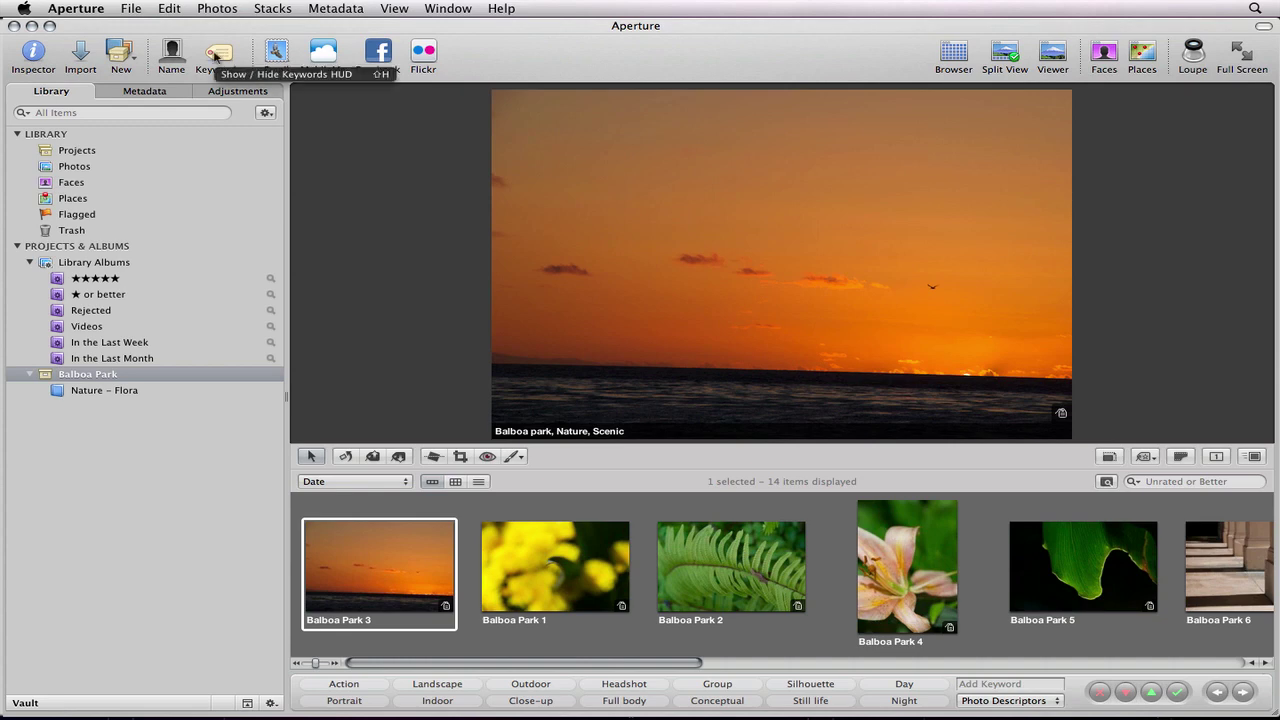
pyautogui.hotkey('shift', 'h')
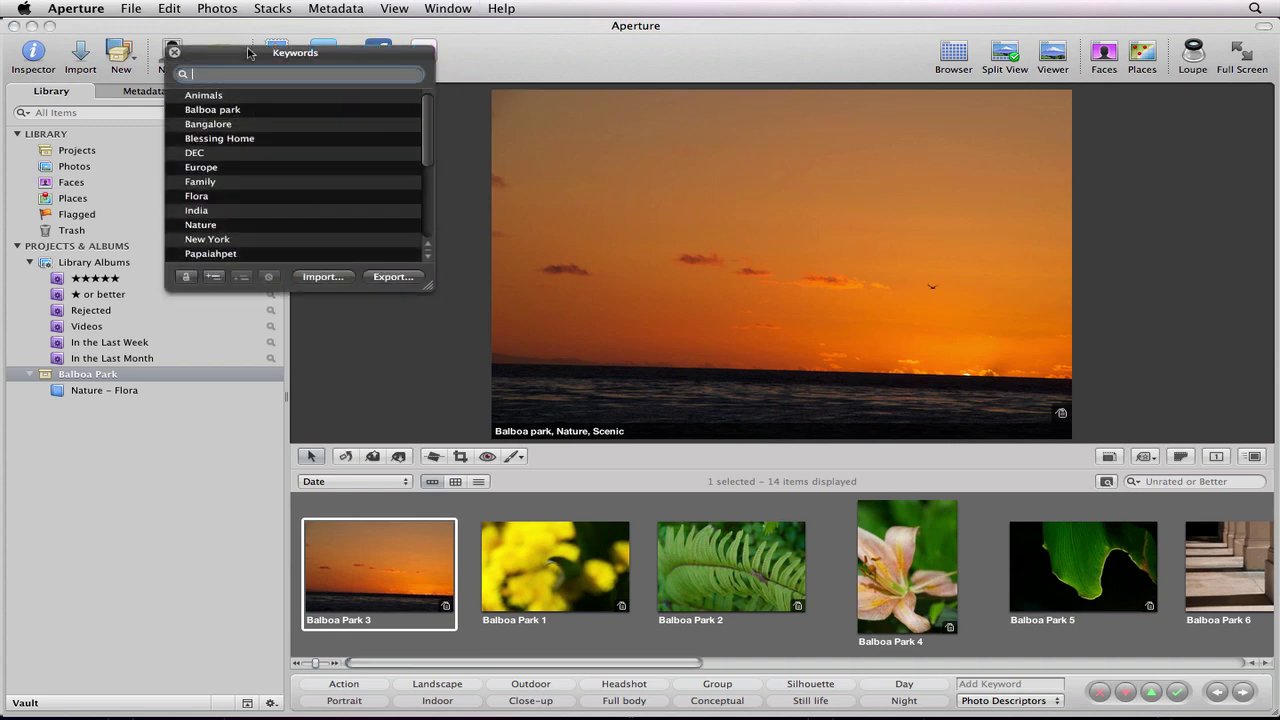
pyautogui.moveTo(250, 52); pyautogui.dragTo(123, 95)
pyautogui.click(47, 95)
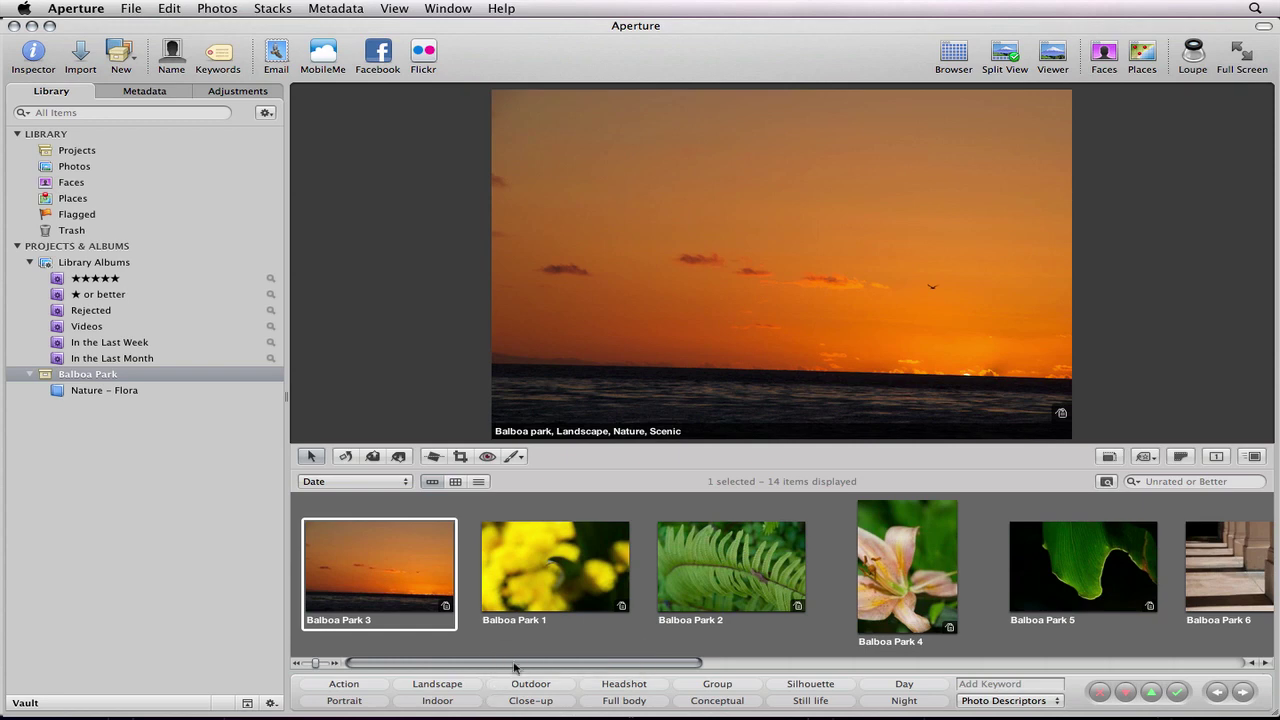
# Tag the Balboa Park 1 yellow flowers with Outdoor, Close-up and Still life.
pyautogui.click(527, 571)
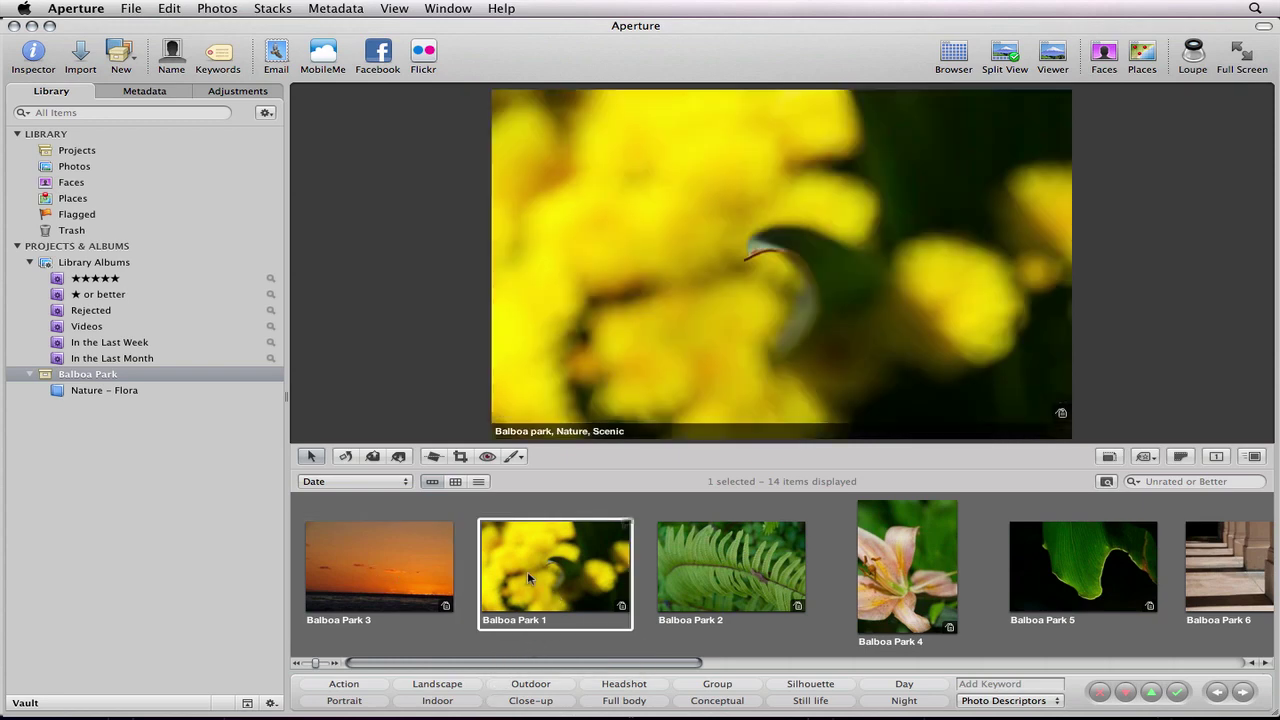
pyautogui.click(535, 685)
pyautogui.click(535, 702)
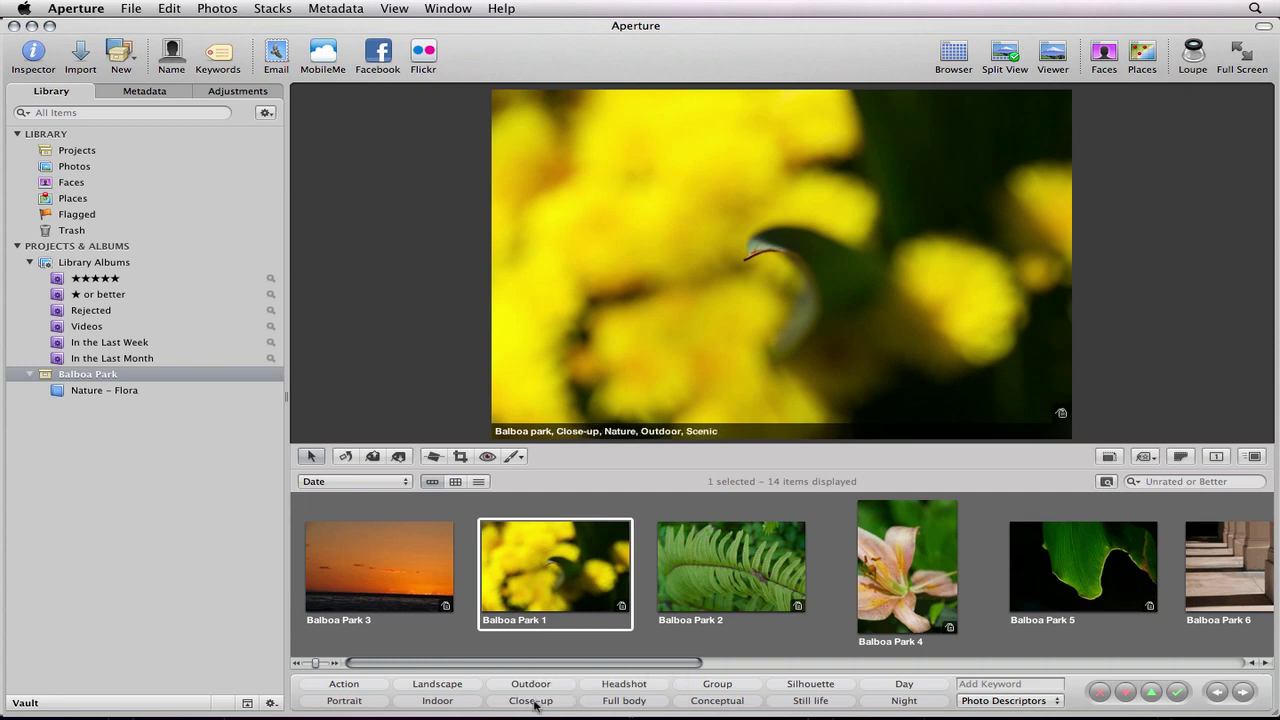
pyautogui.click(810, 705)
# Tag the fern photo Balboa Park 2 with Close-up and Outdoor.
pyautogui.click(735, 582)
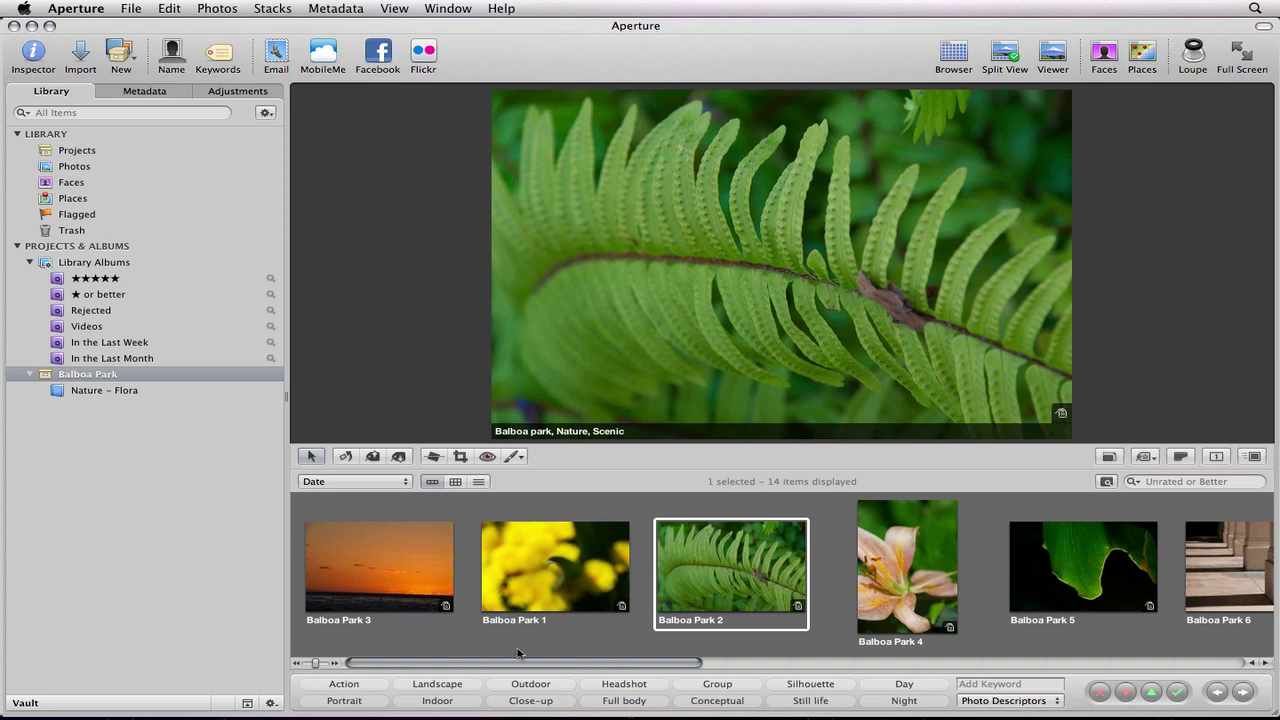
pyautogui.click(529, 703)
pyautogui.click(527, 686)
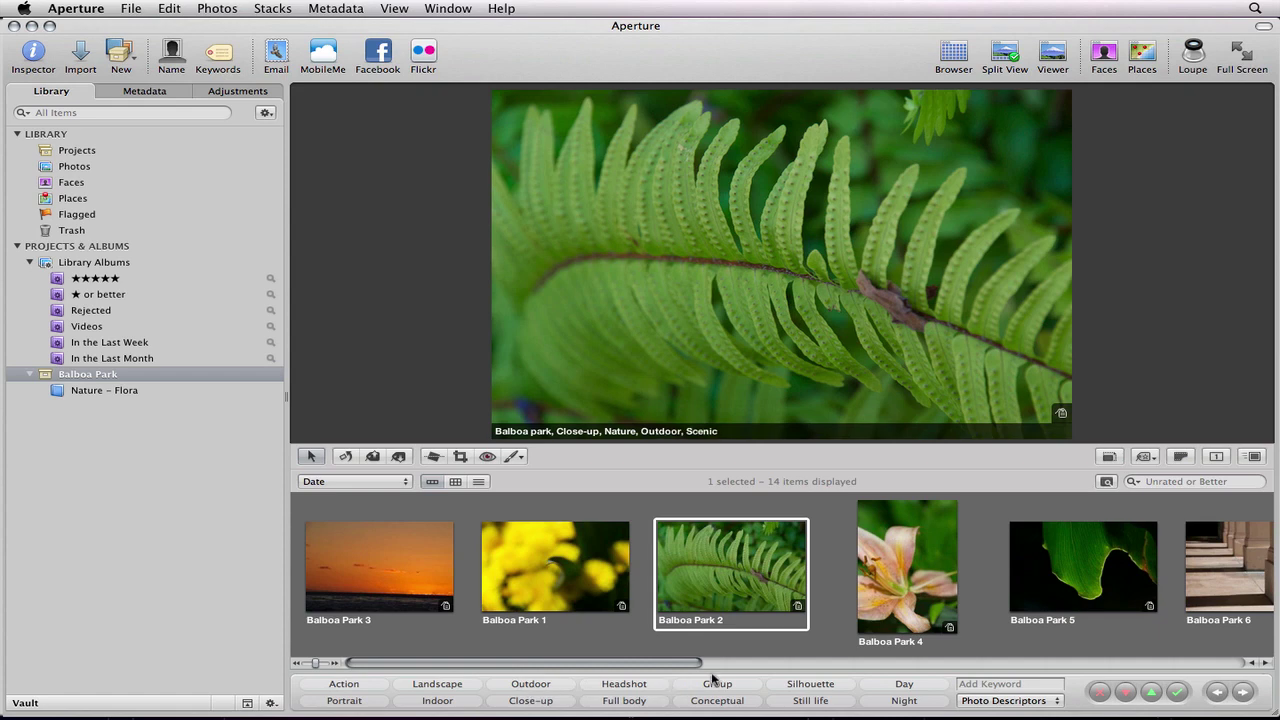
# Find the Balboa Park 11 glass photo and tag it with Indoor.
pyautogui.hscroll(5, 885, 600)
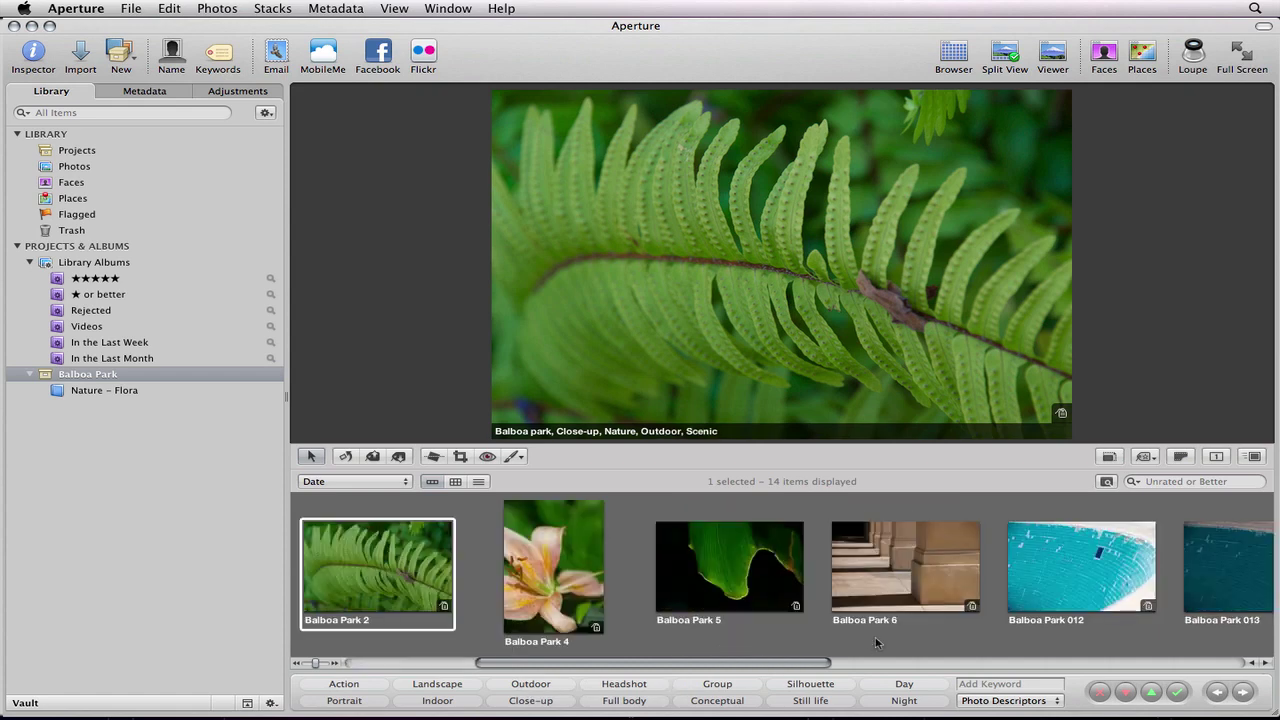
pyautogui.click(889, 580)
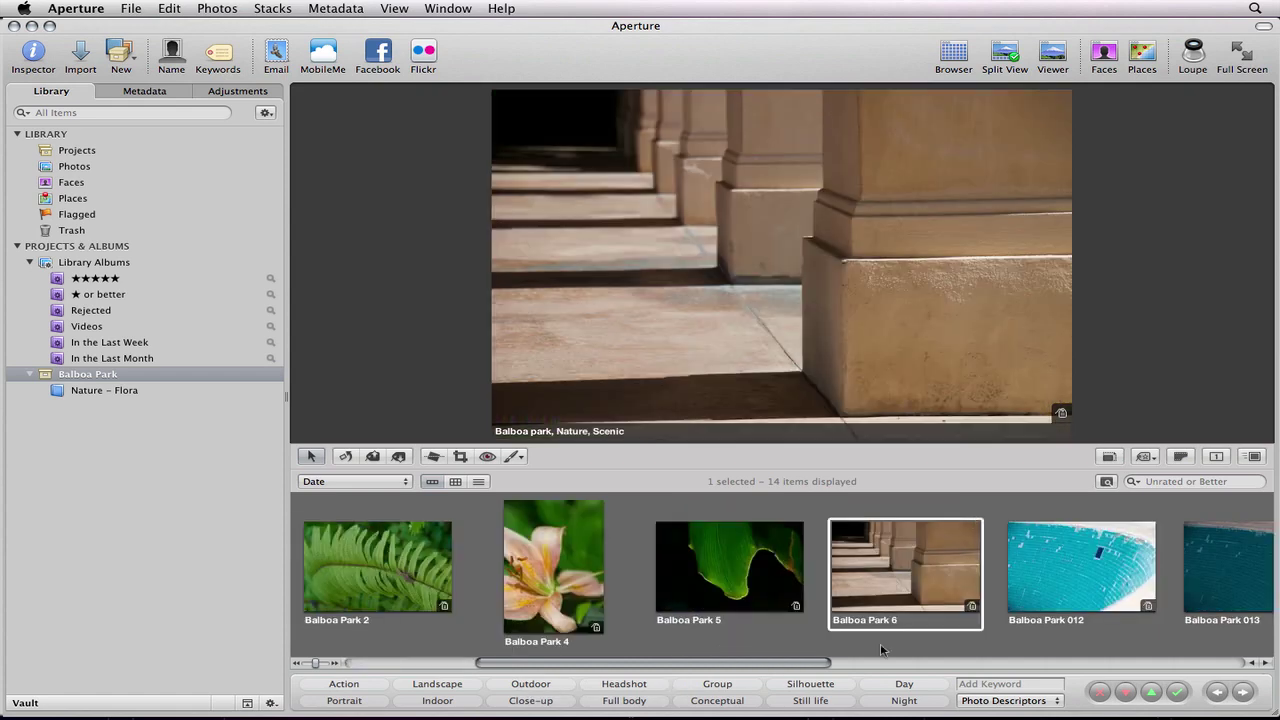
pyautogui.hscroll(10, 881, 650)
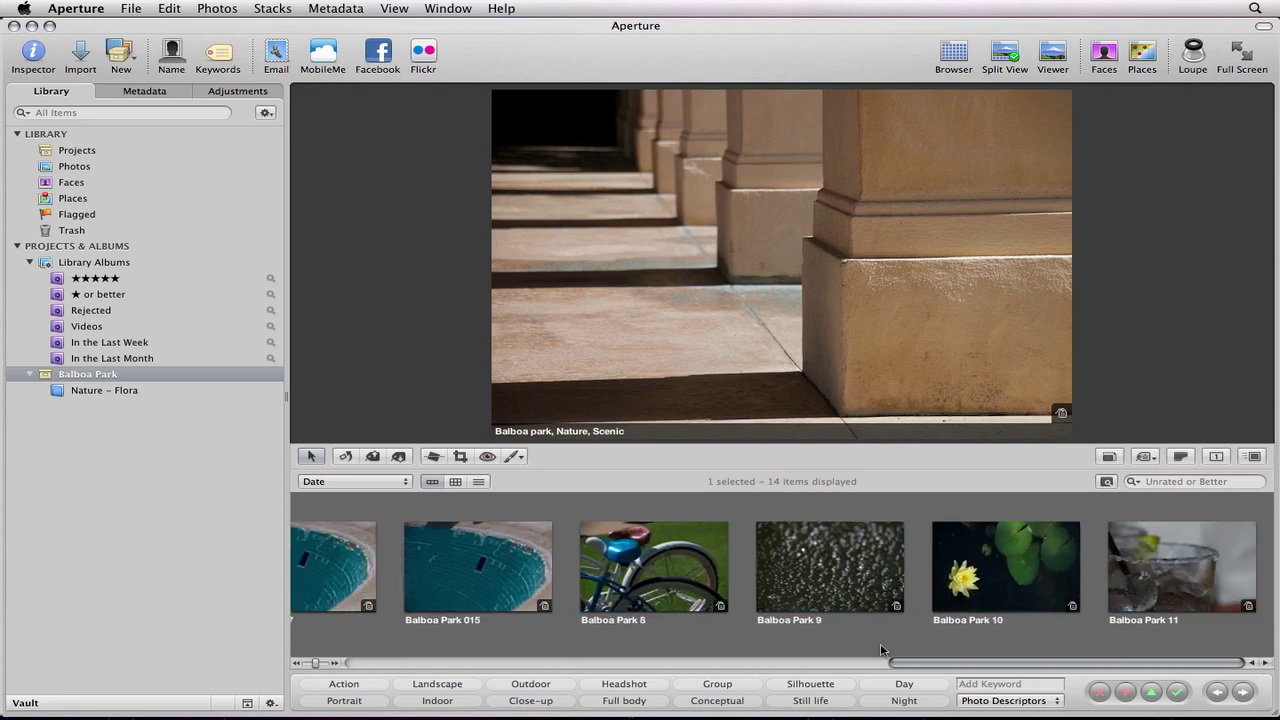
pyautogui.click(1156, 578)
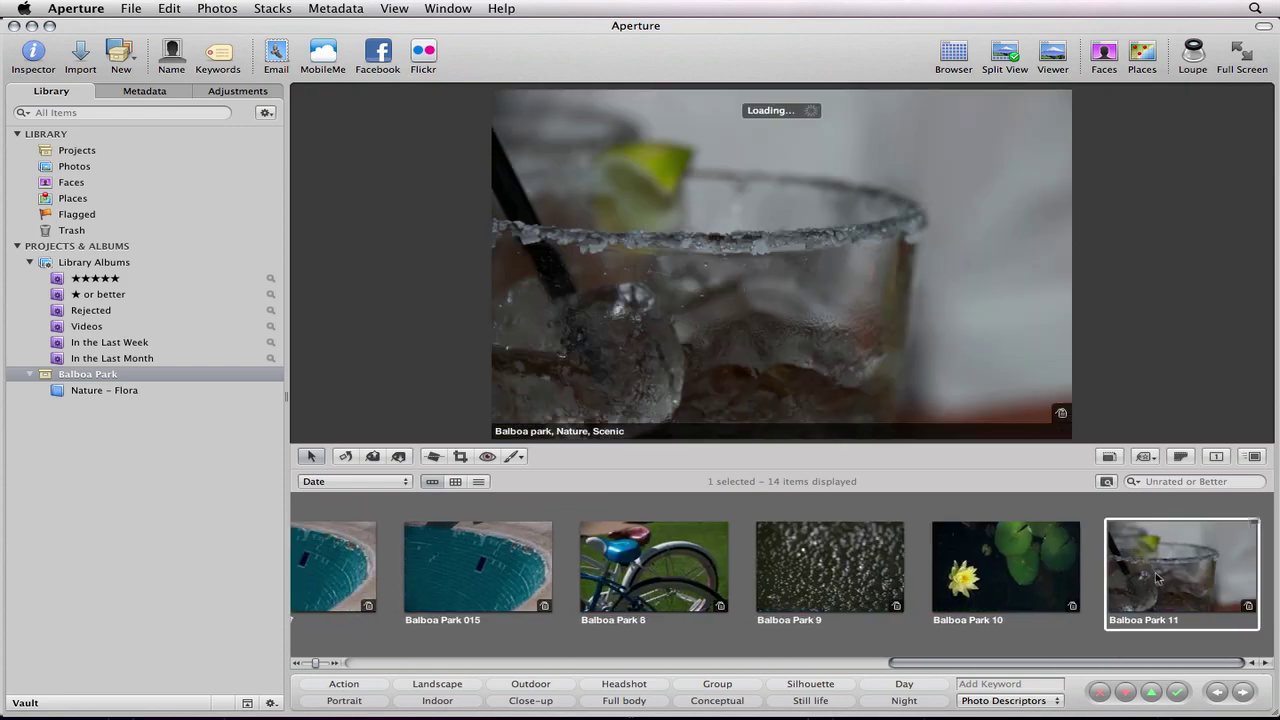
pyautogui.click(443, 701)
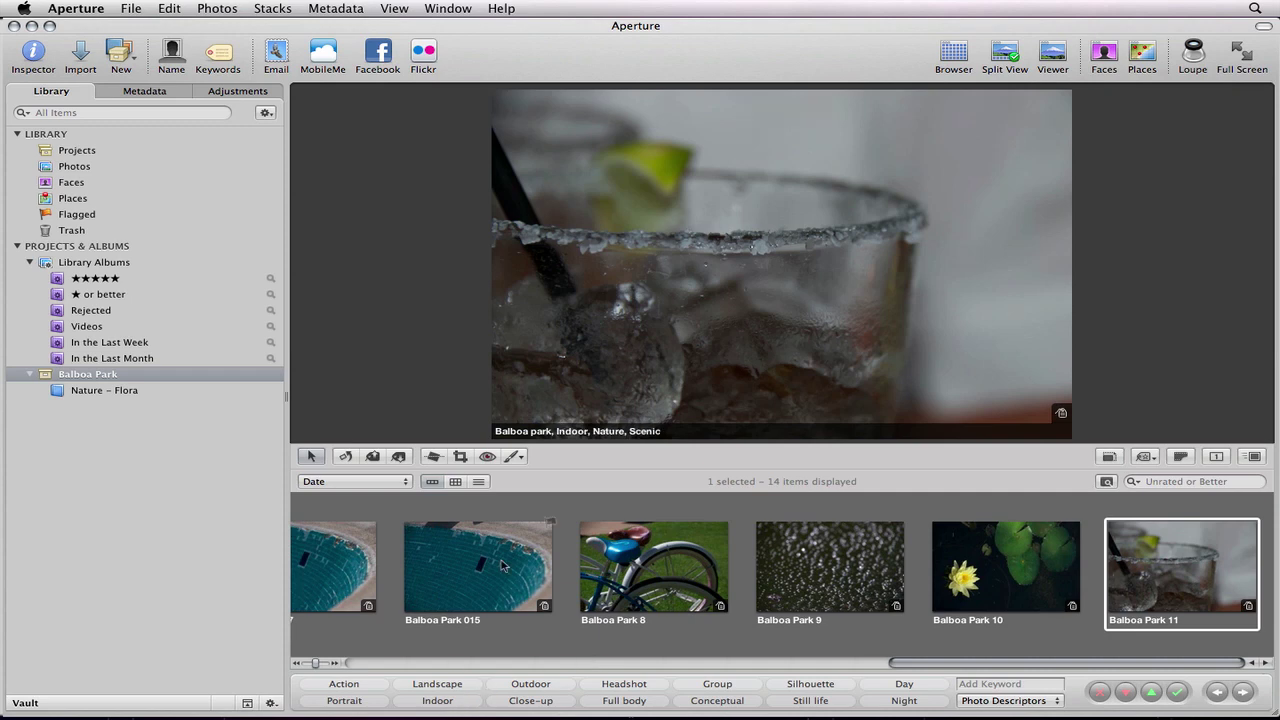
# Switch the preset keyword buttons to the People set, then to Stock Categories.
pyautogui.hotkey('shift', 'd')
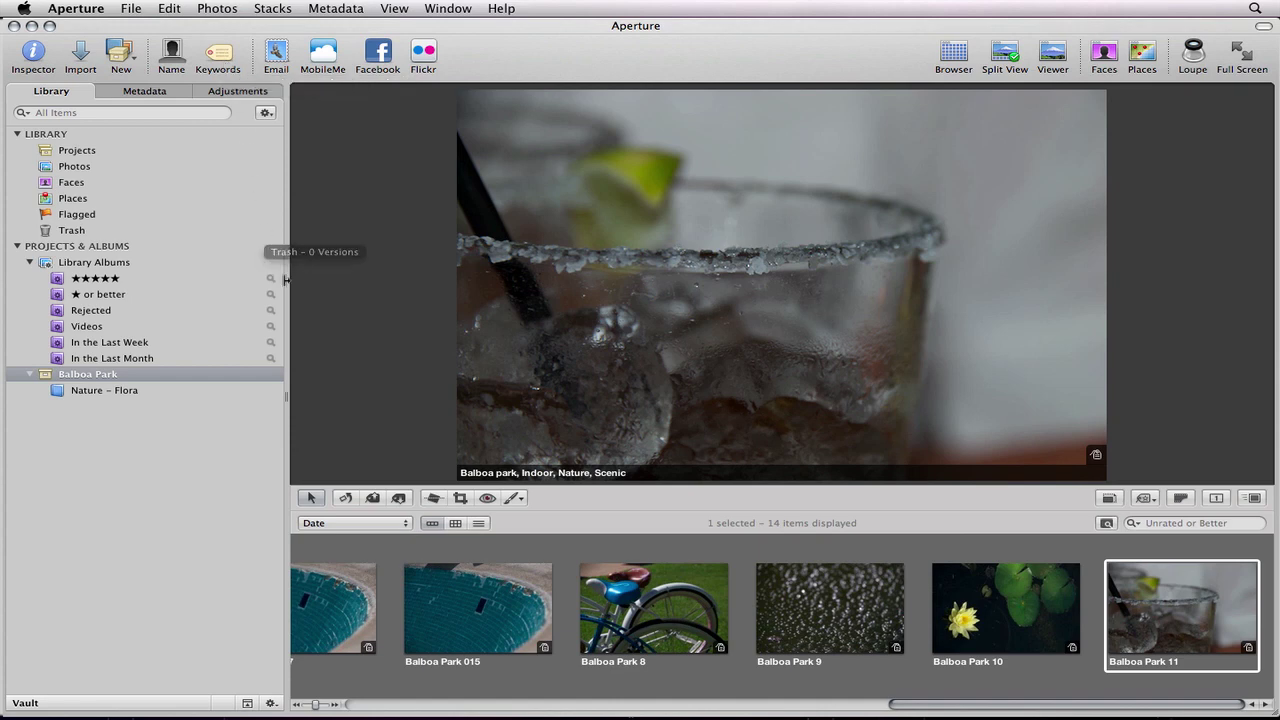
pyautogui.hotkey('shift', 'd')
pyautogui.click(977, 702)
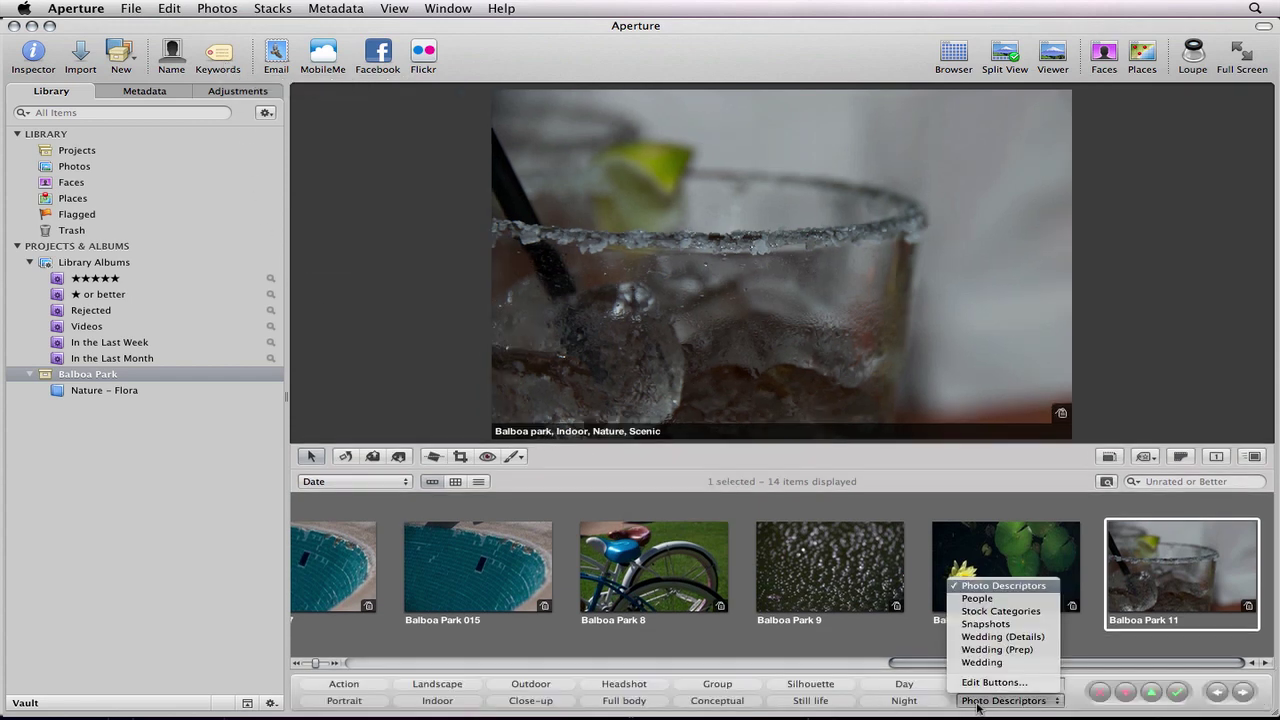
pyautogui.click(979, 598)
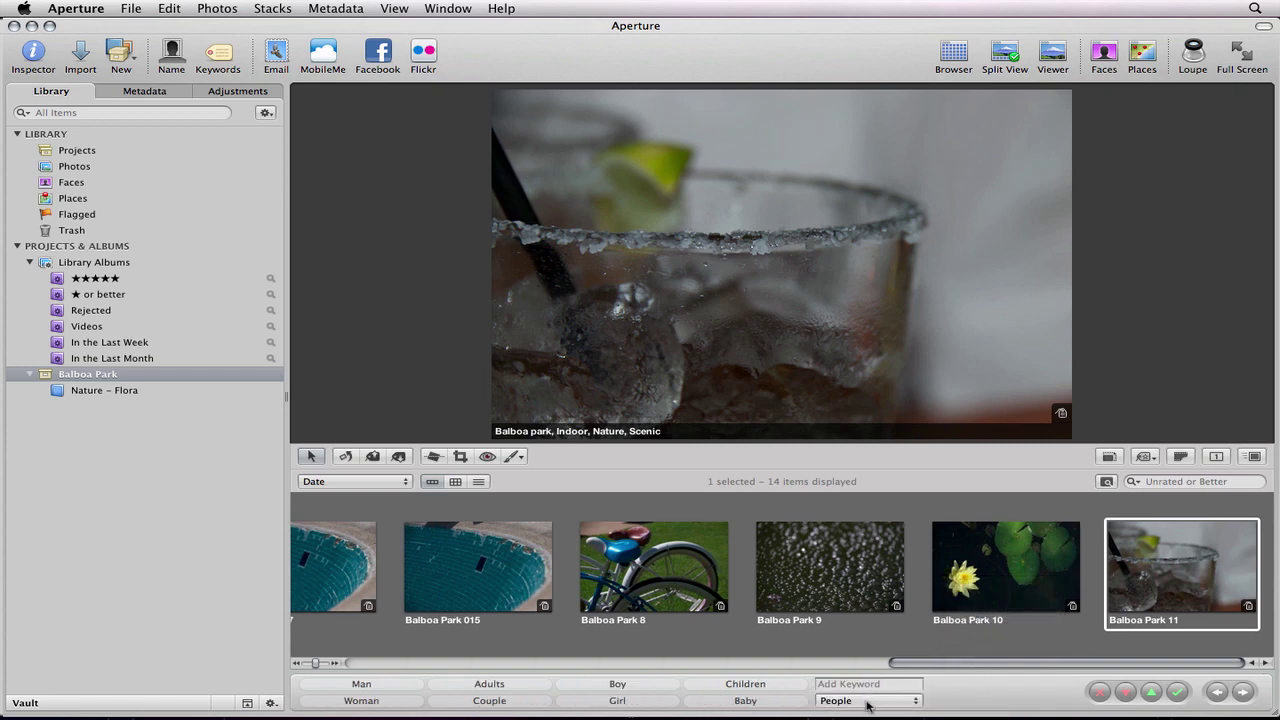
pyautogui.click(869, 701)
pyautogui.click(873, 611)
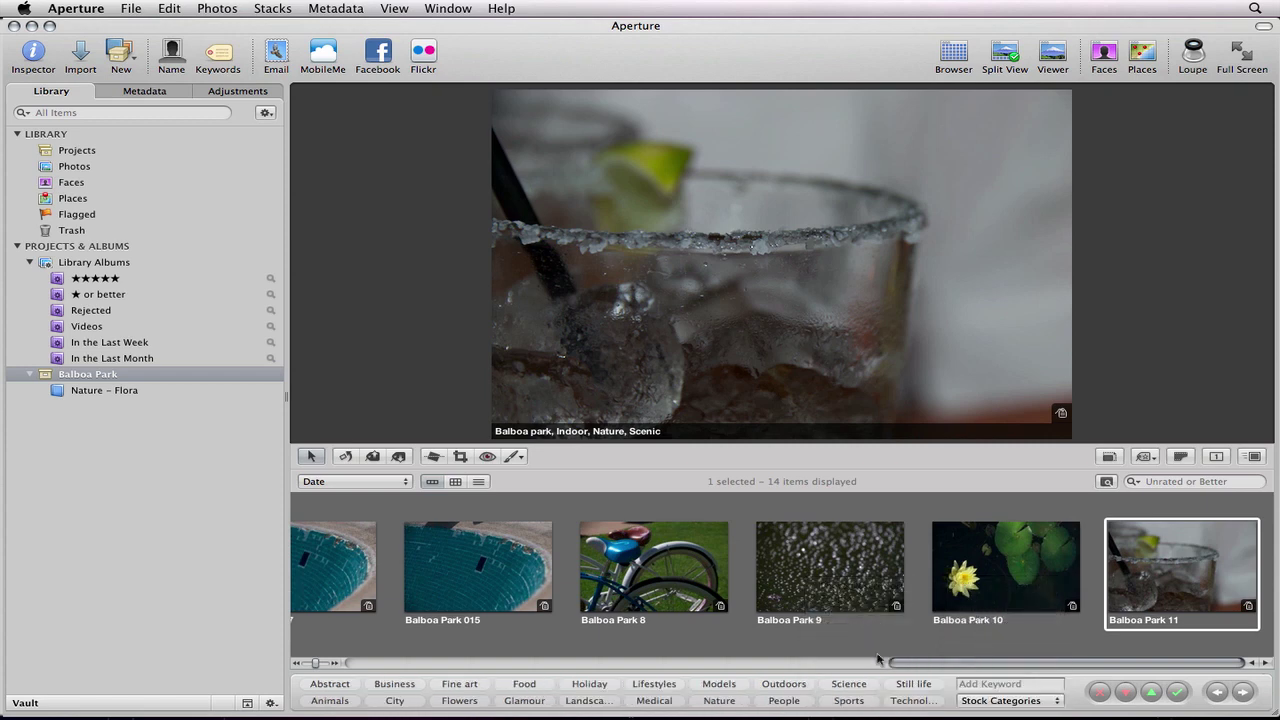
pyautogui.click(985, 702)
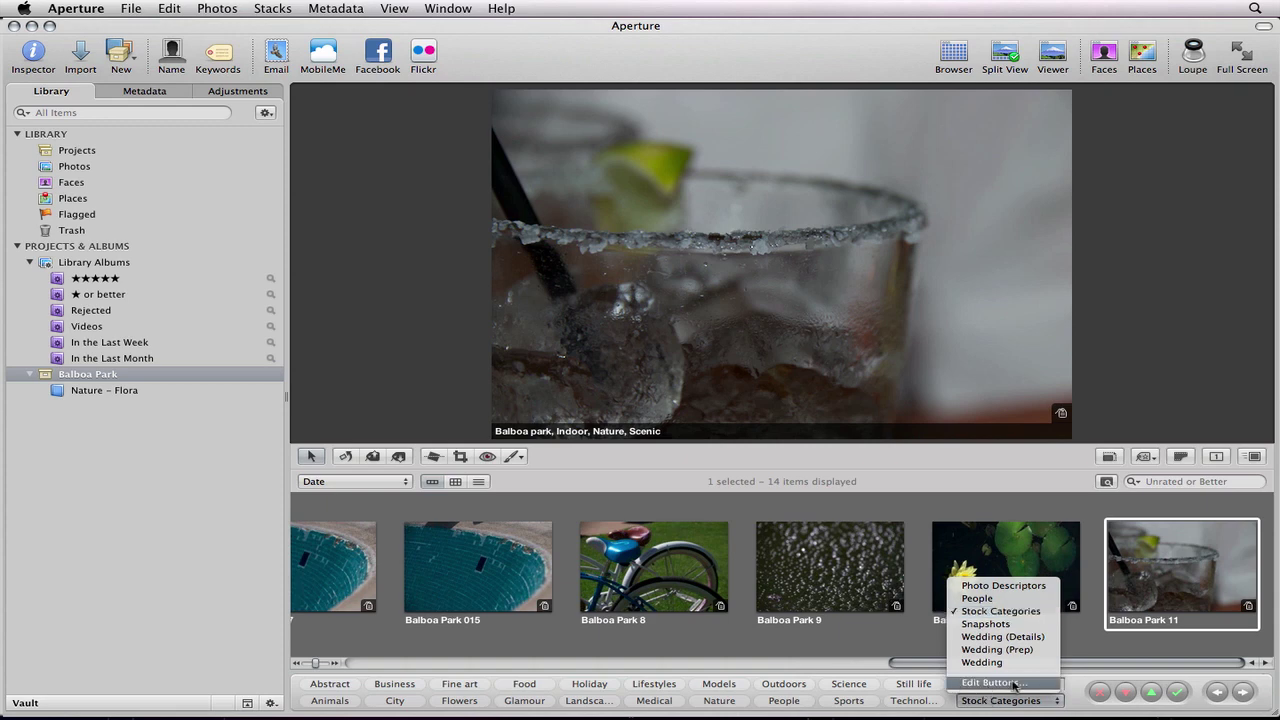
pyautogui.click(1093, 649)
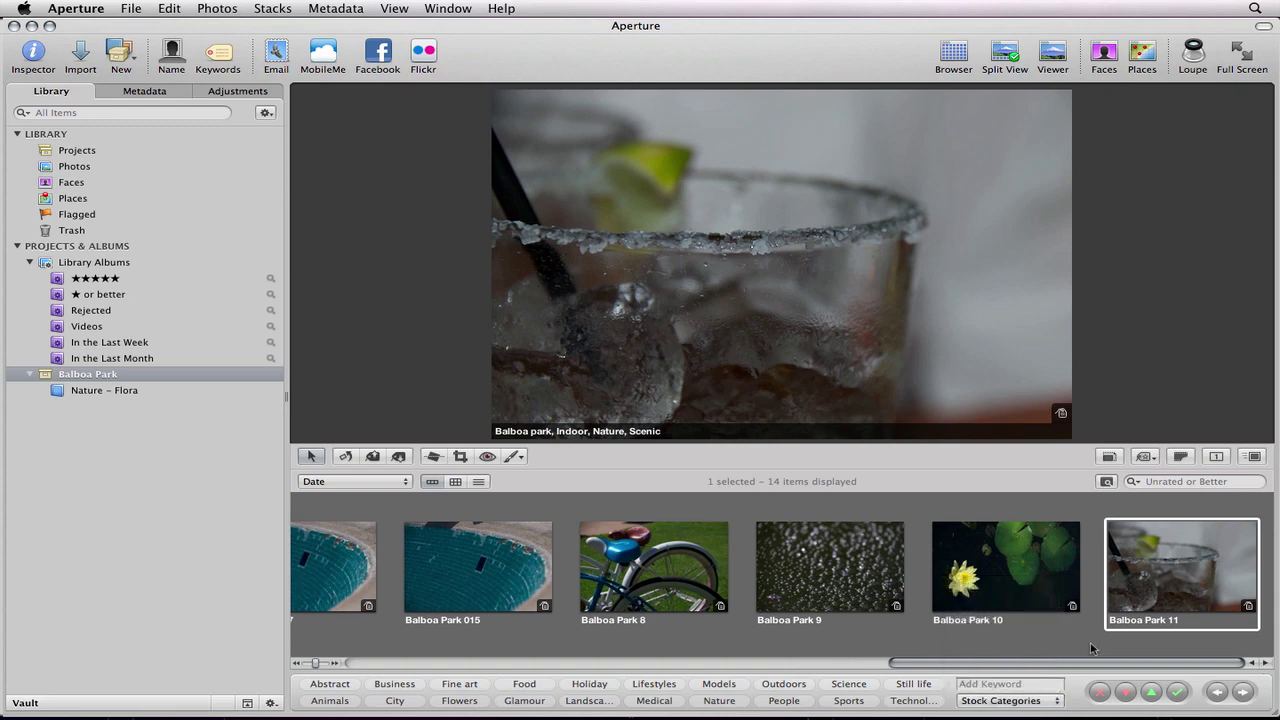
# Hide the keyword presets and compare the pool shots Balboa Park 015, 012 and 013.
pyautogui.press('d')
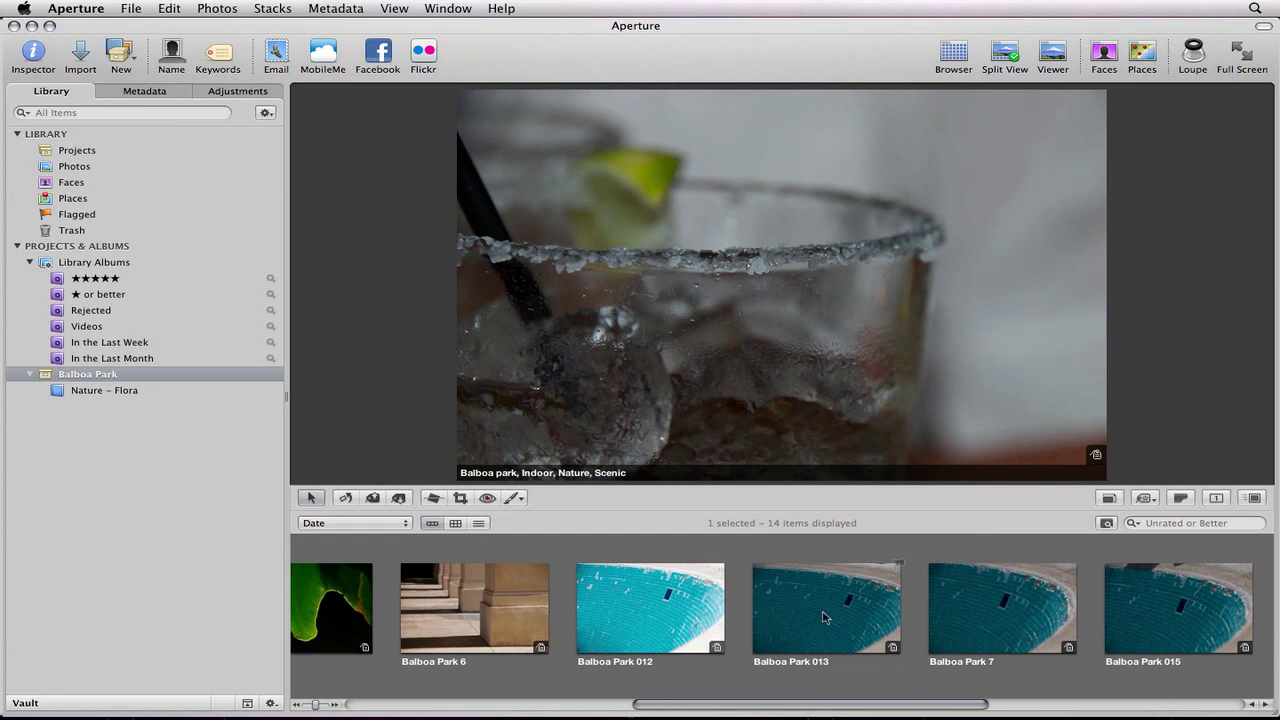
pyautogui.click(1160, 620)
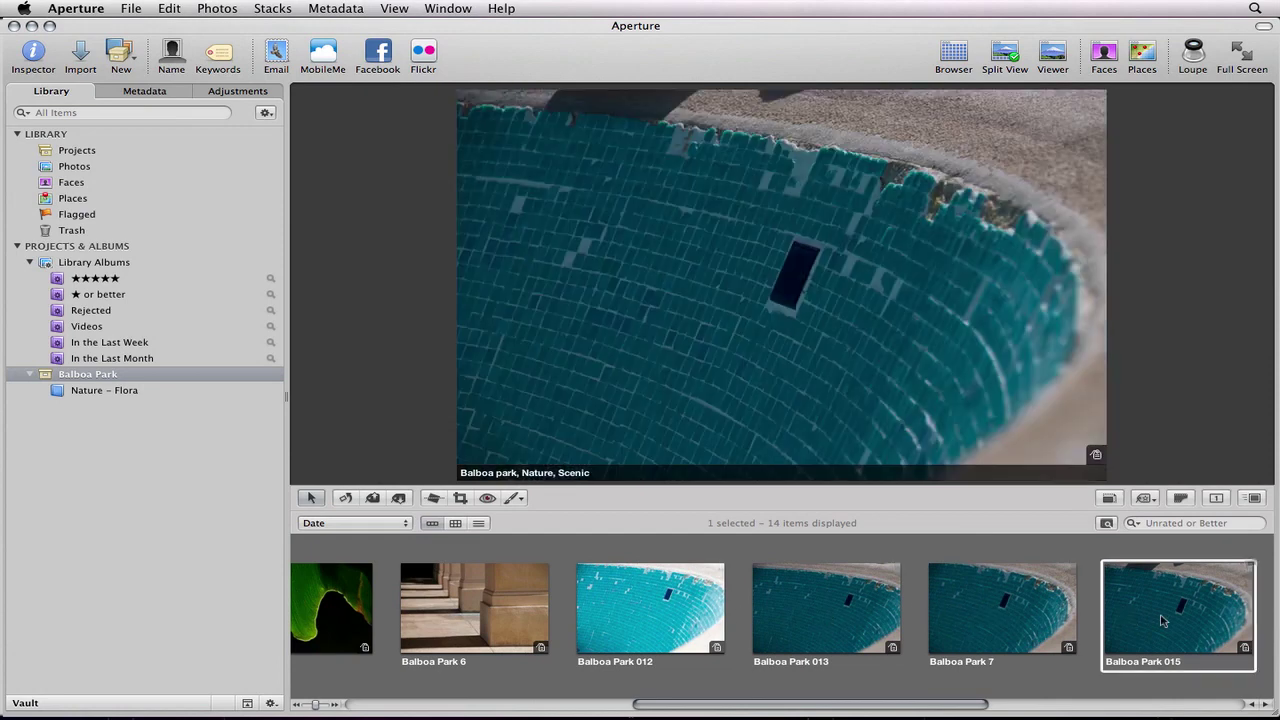
pyautogui.click(647, 606)
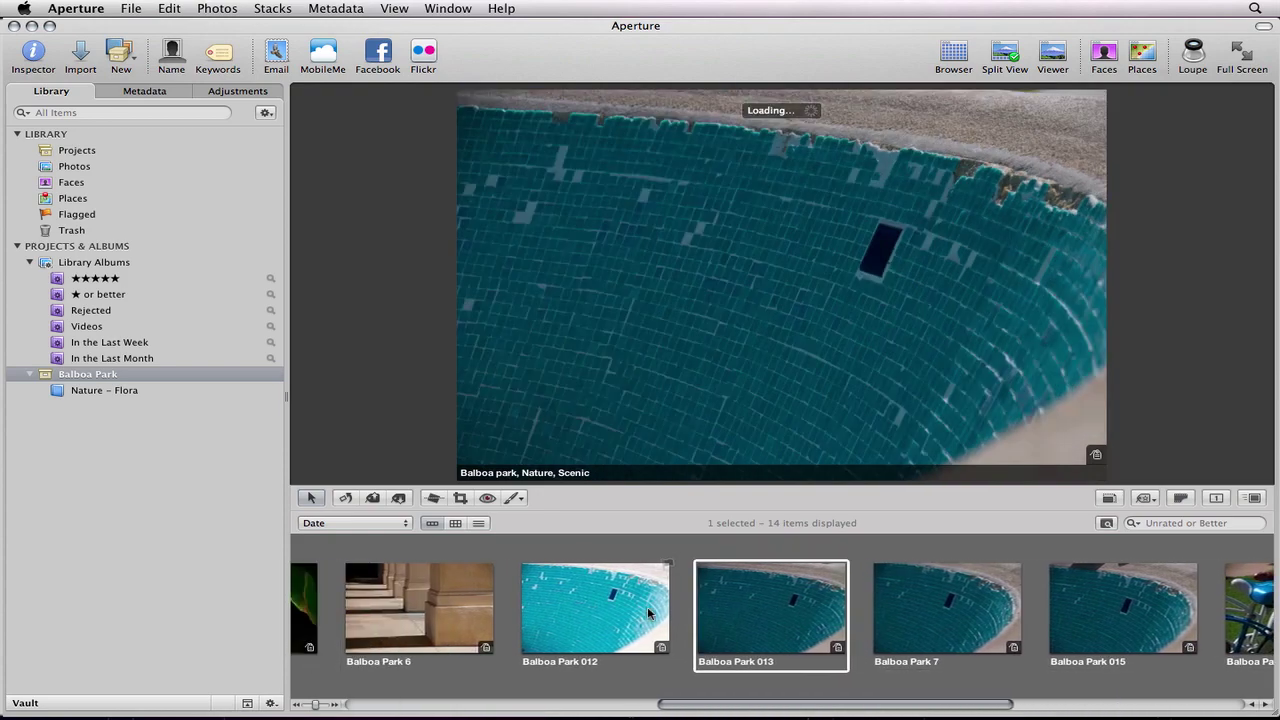
pyautogui.press('Right')
pyautogui.press('Right')
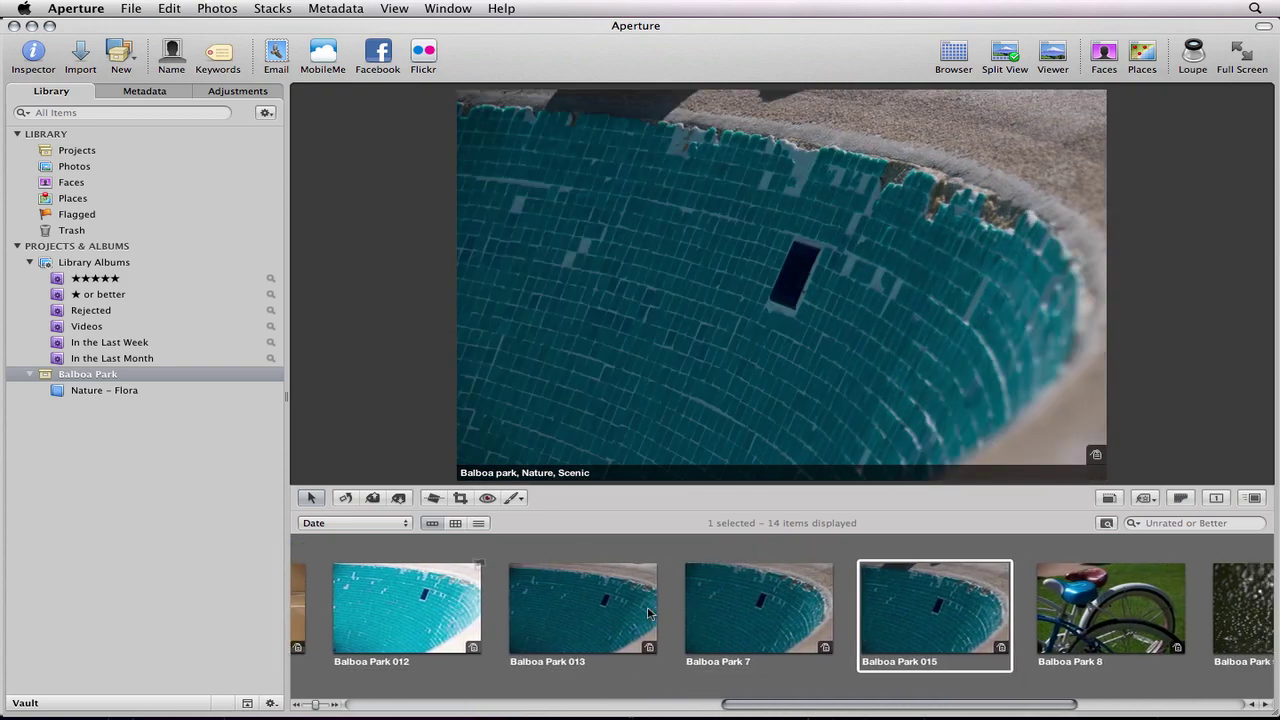
pyautogui.press('Left')
pyautogui.press('Left')
pyautogui.press('Right')
pyautogui.press('Right')
pyautogui.press('Right')
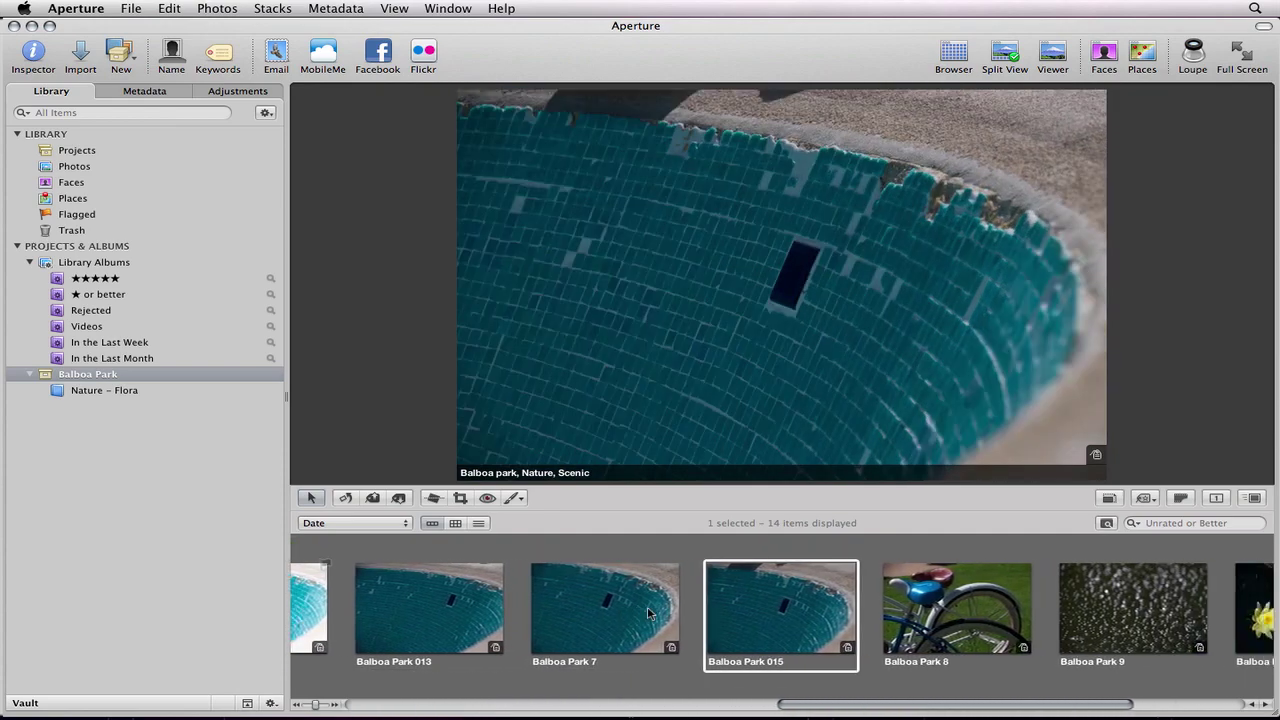
pyautogui.press('Left')
pyautogui.press('Left')
pyautogui.press('Left')
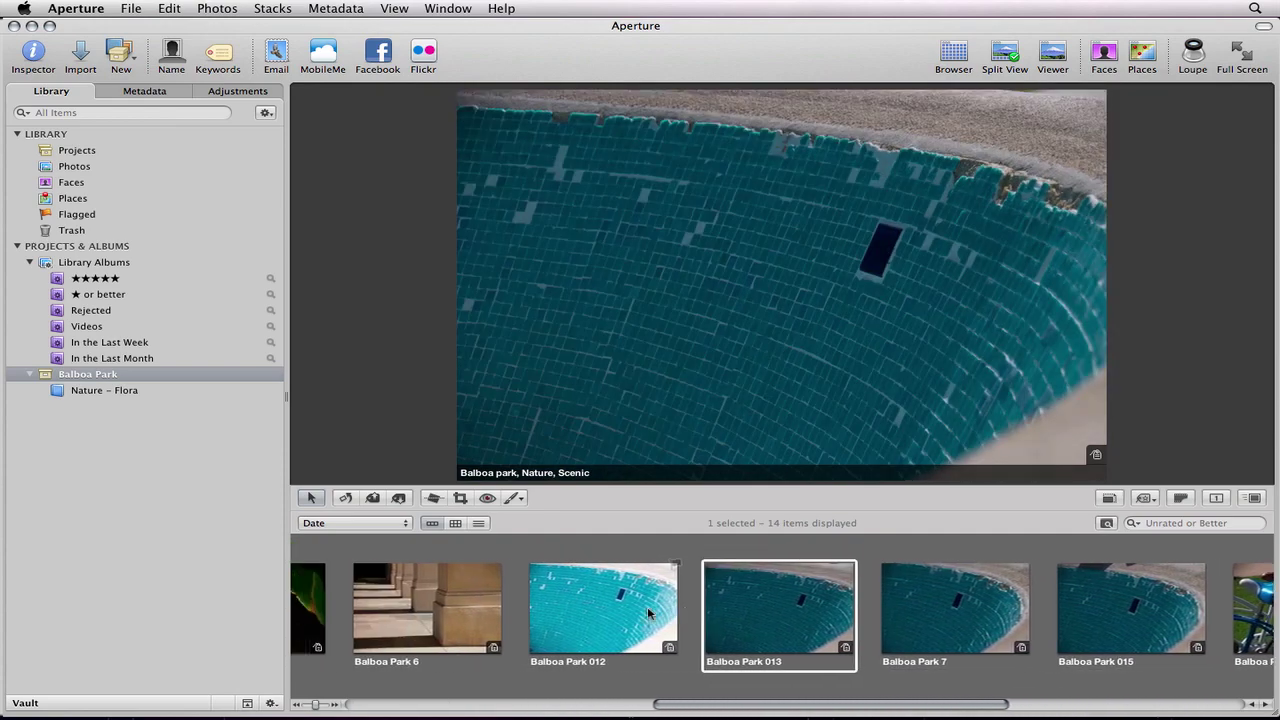
pyautogui.press('Right')
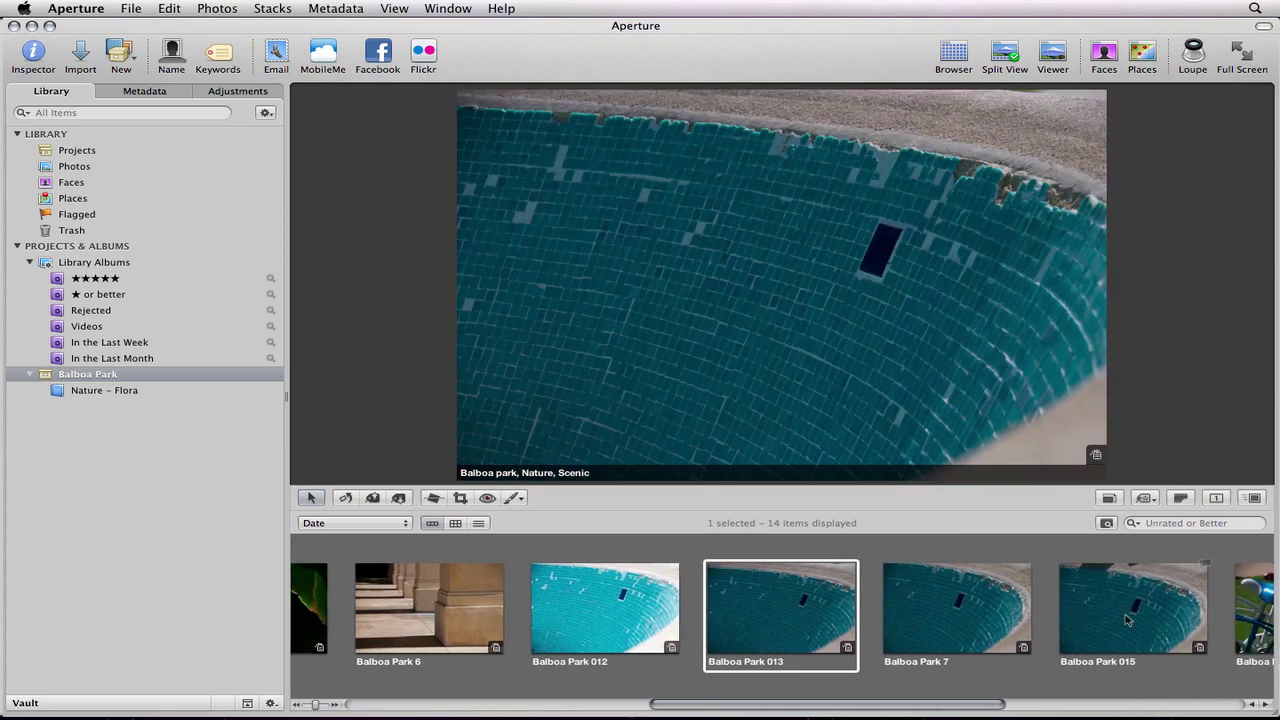
# Select the four pool shots Balboa Park 012 through 015 and bring up the Stacks commands.
pyautogui.click(604, 628)
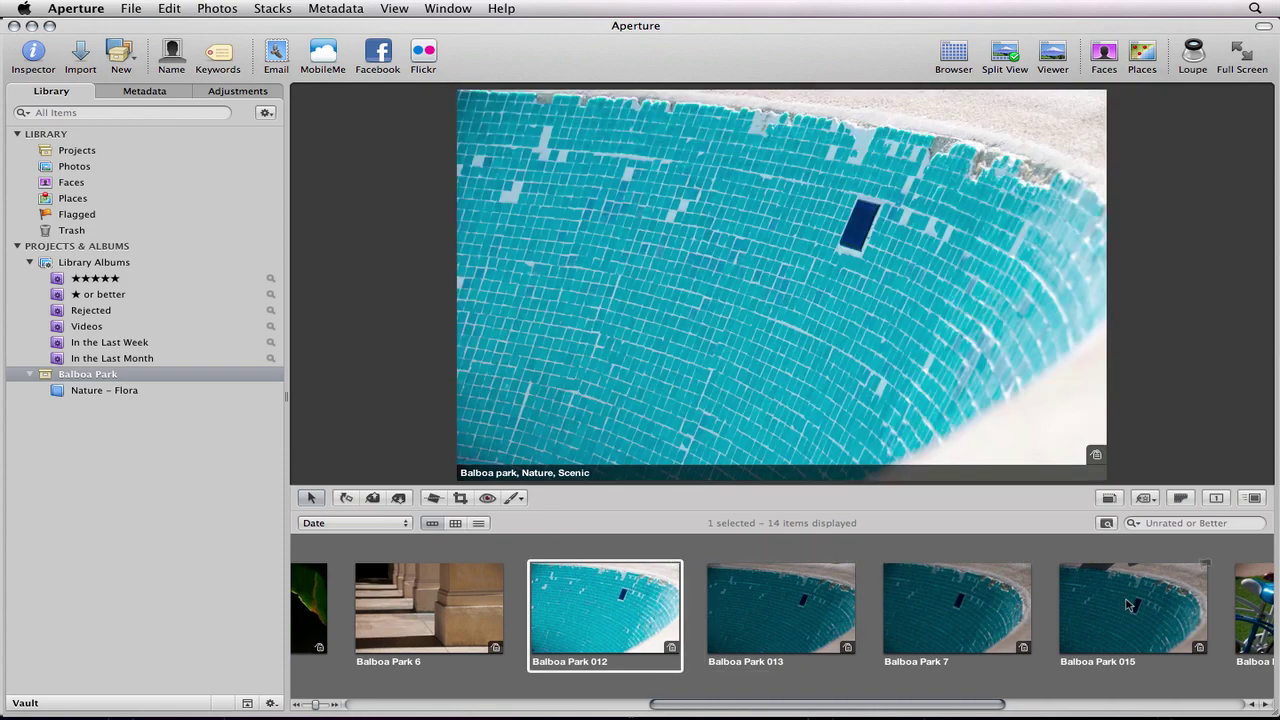
pyautogui.keyDown('shift'); pyautogui.click(1128, 604); pyautogui.keyUp('shift')
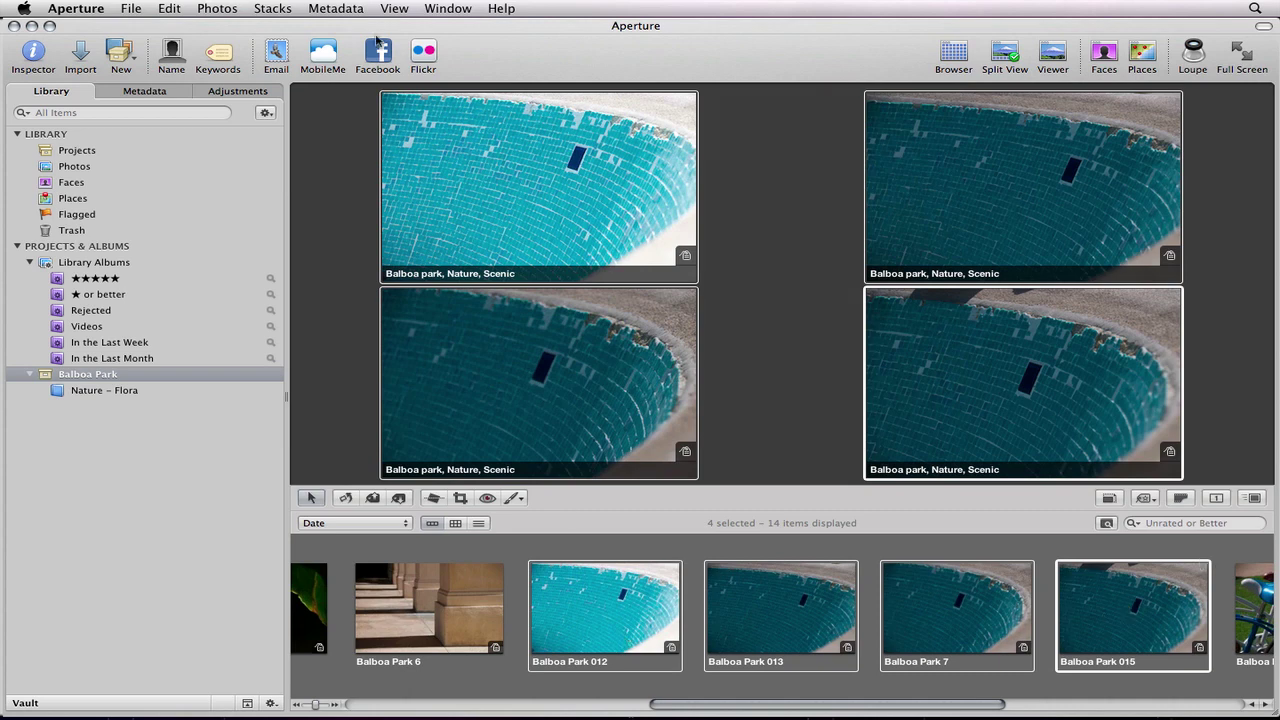
pyautogui.click(285, 8)
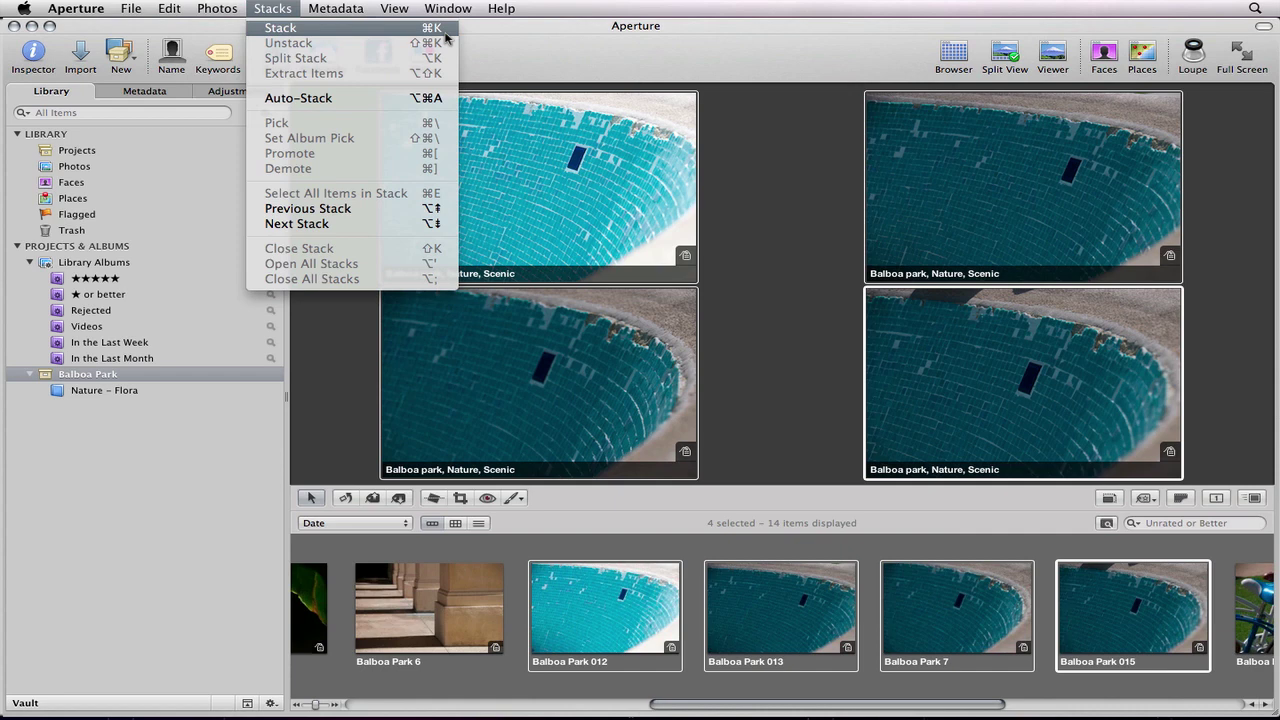
pyautogui.click(445, 32)
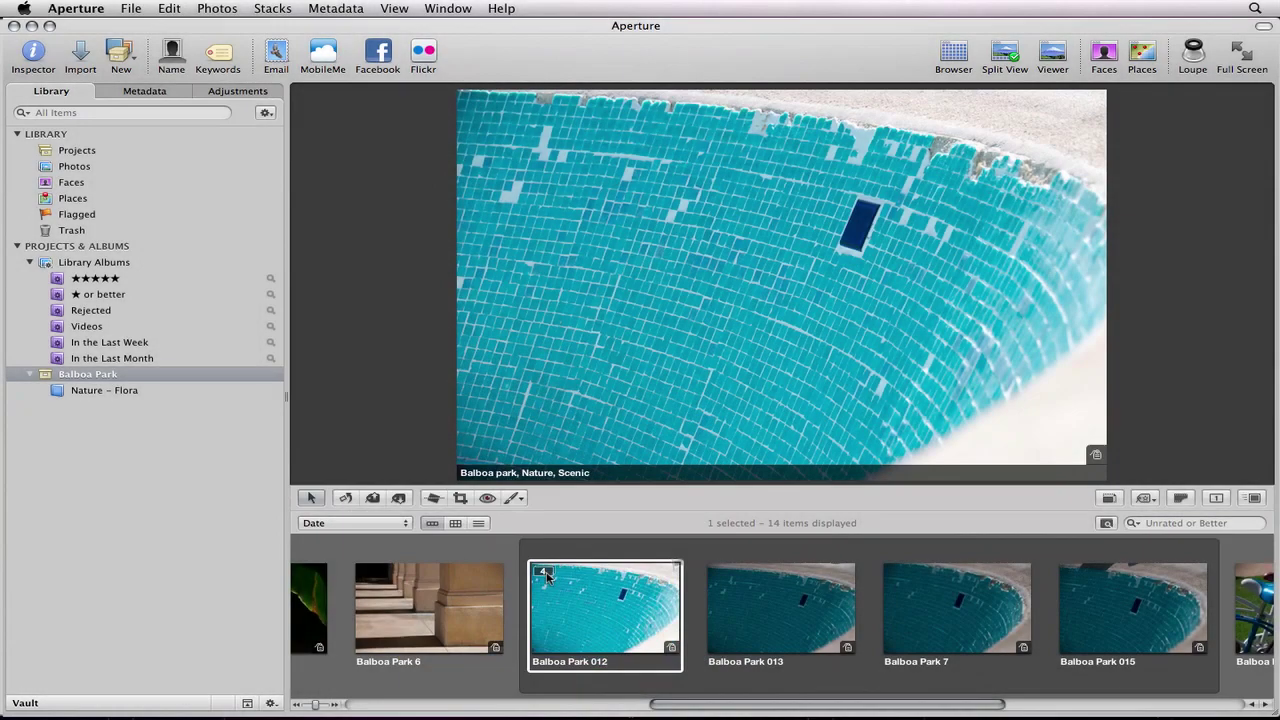
pyautogui.click(546, 574)
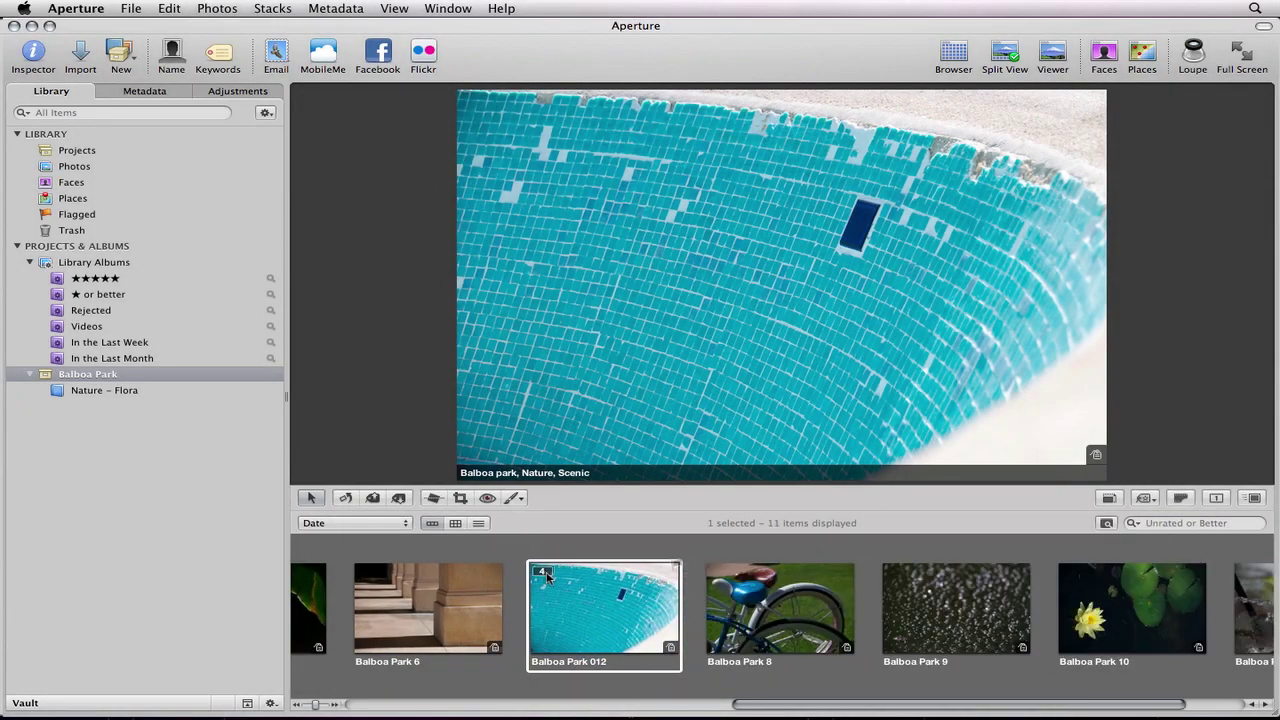
pyautogui.click(546, 574)
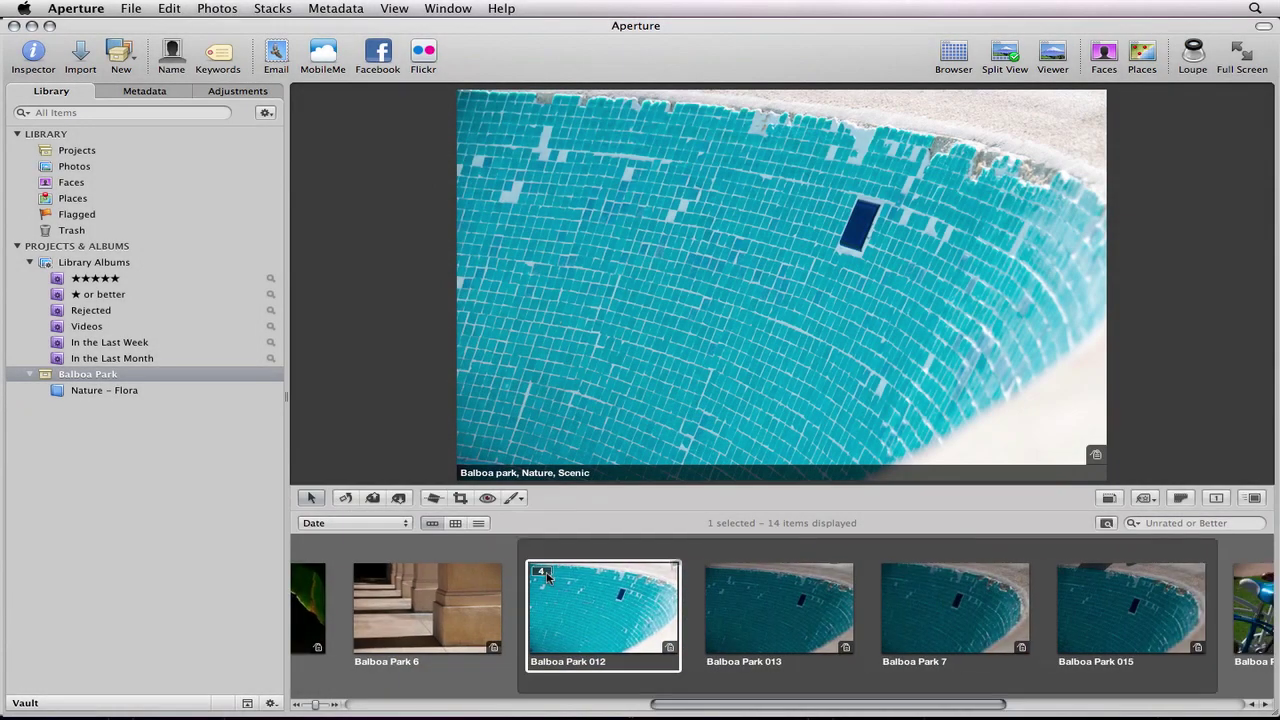
pyautogui.click(546, 574)
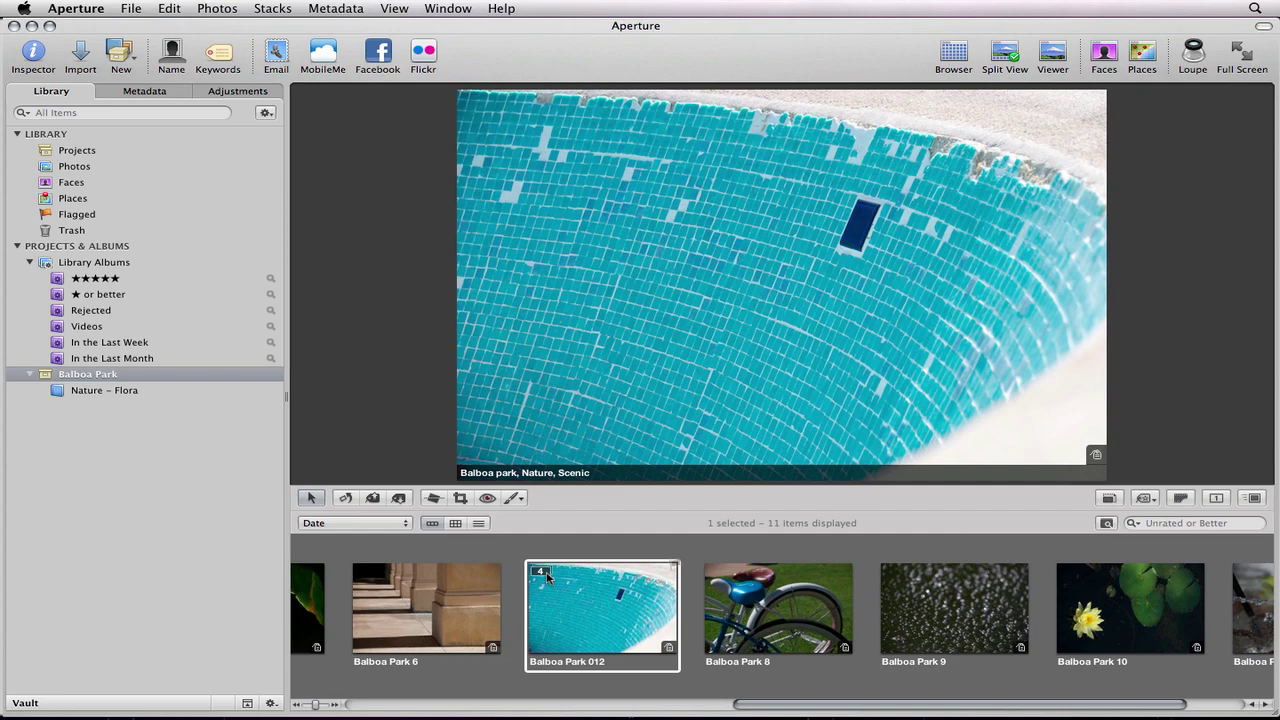
pyautogui.hscroll(-2, 546, 574)
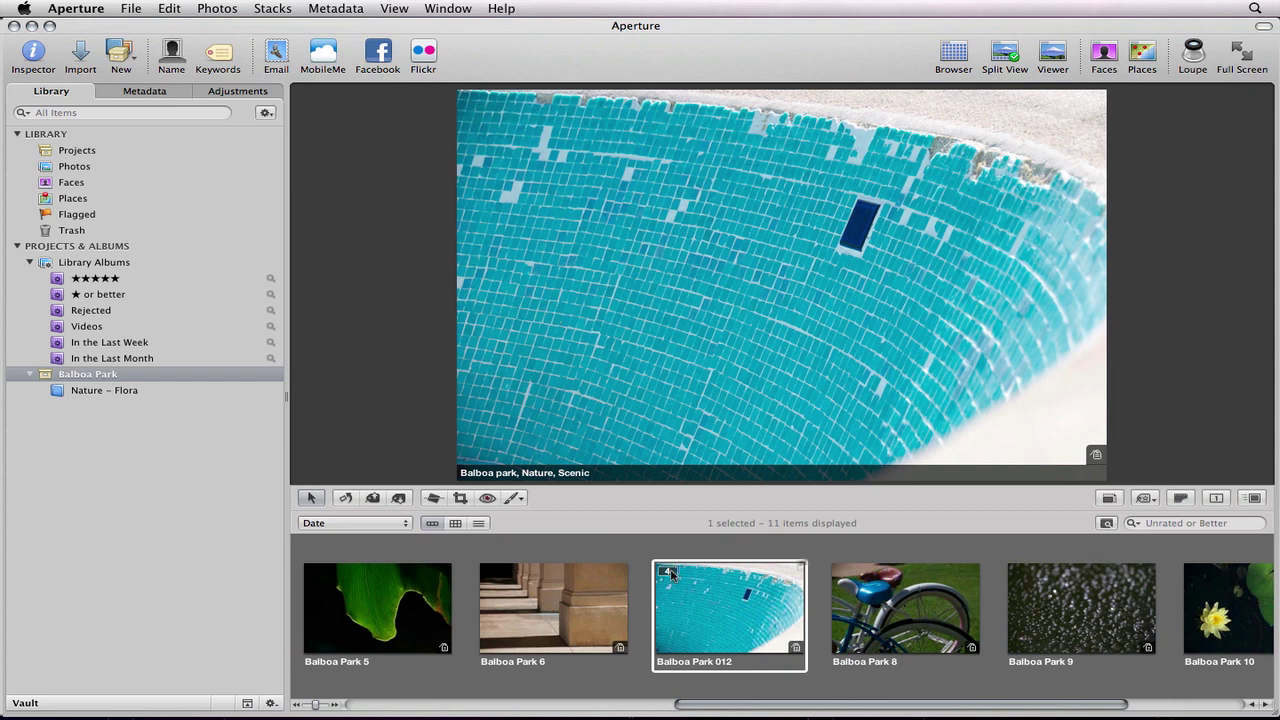
pyautogui.click(670, 573)
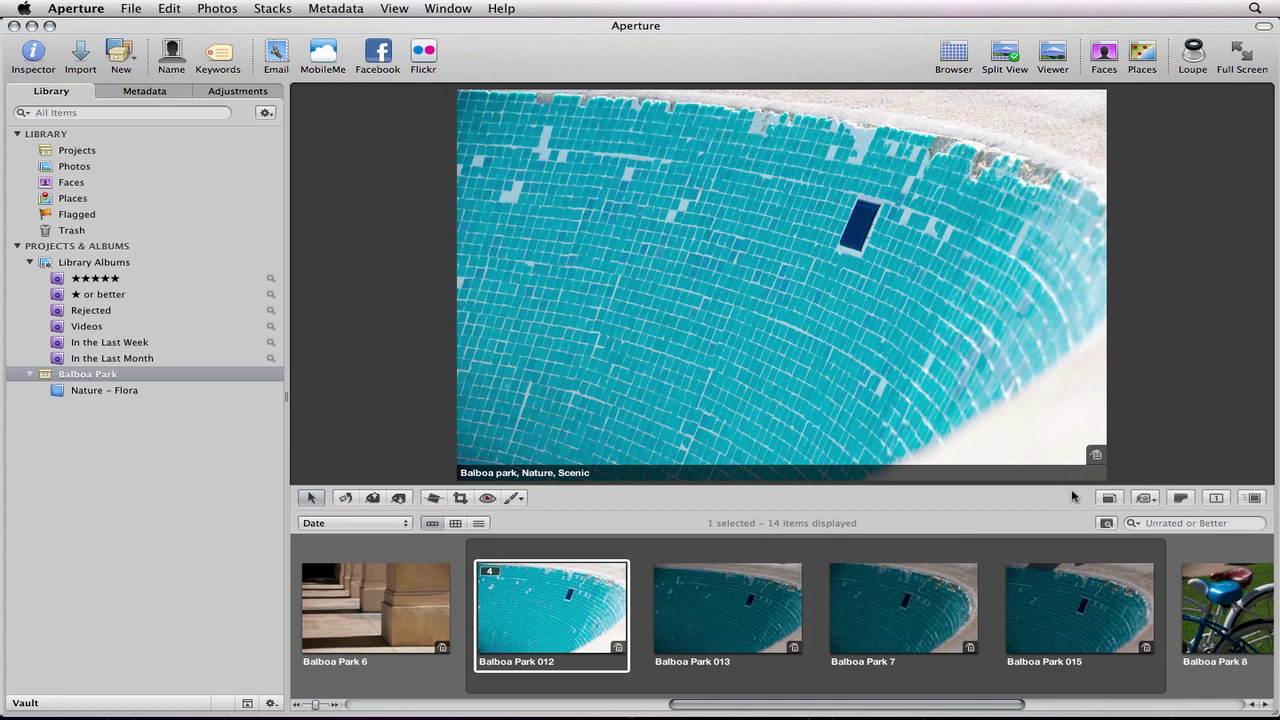
# Go to View > Main Viewer to reach the Stack viewer mode.
pyautogui.click(264, 8)
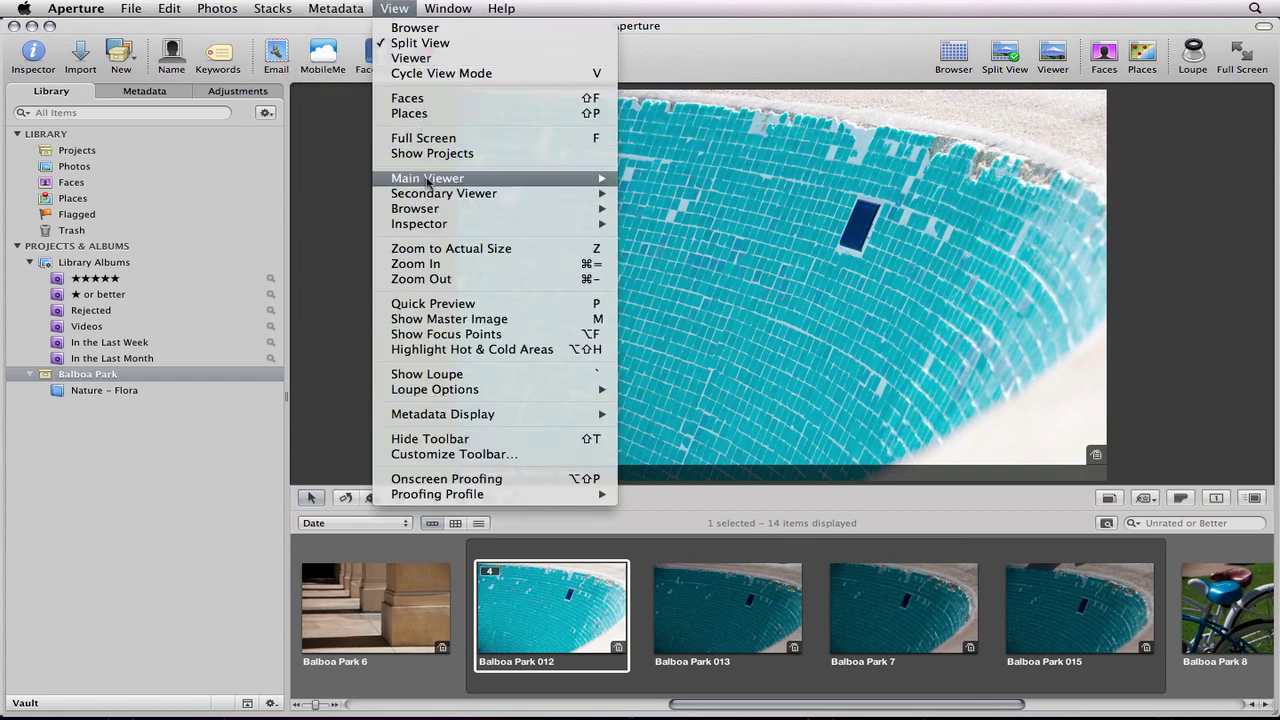
pyautogui.moveTo(427, 182)
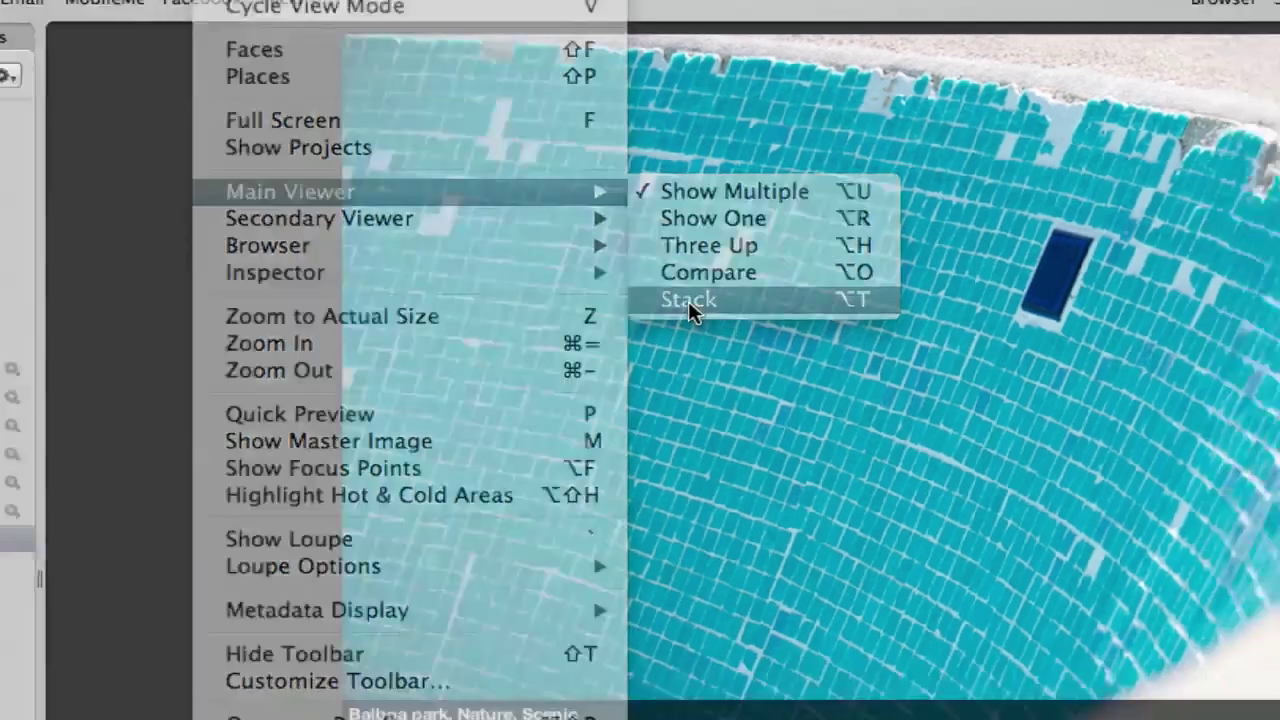
# Show the stack's pick beside its alternates and compare it with images 2, 3 and 4 of 4.
pyautogui.click(703, 325)
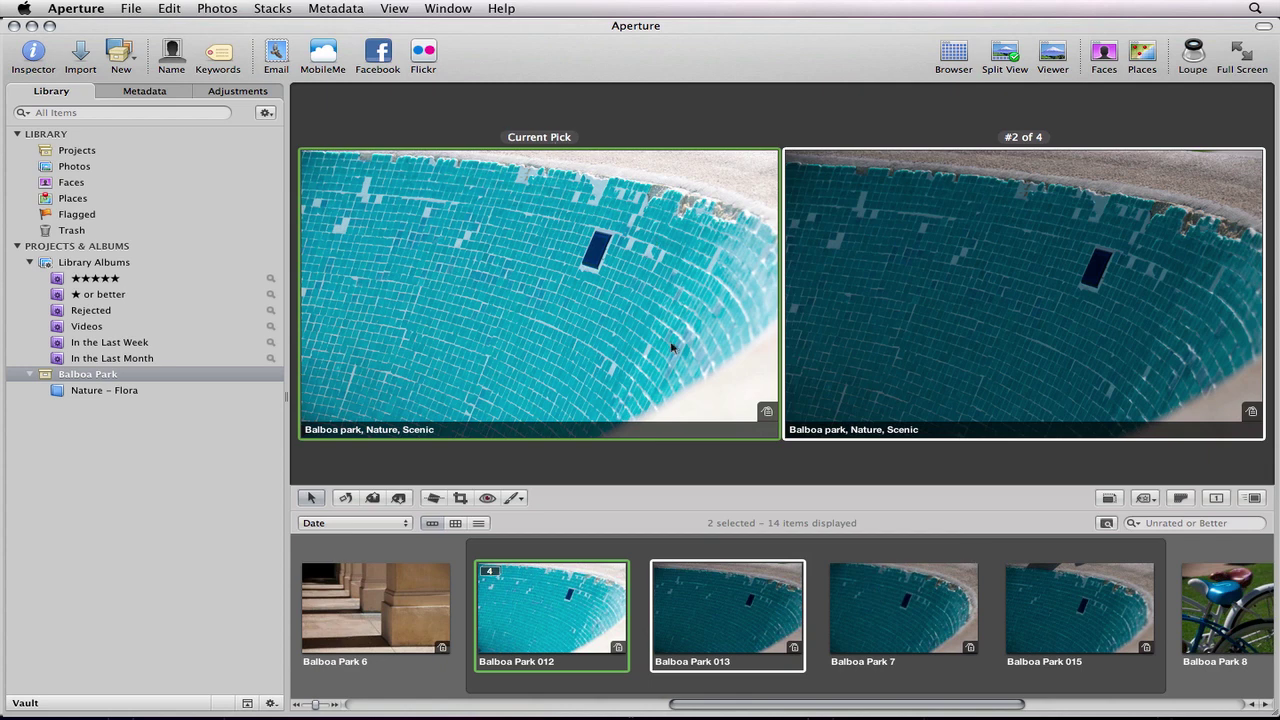
pyautogui.press('Right')
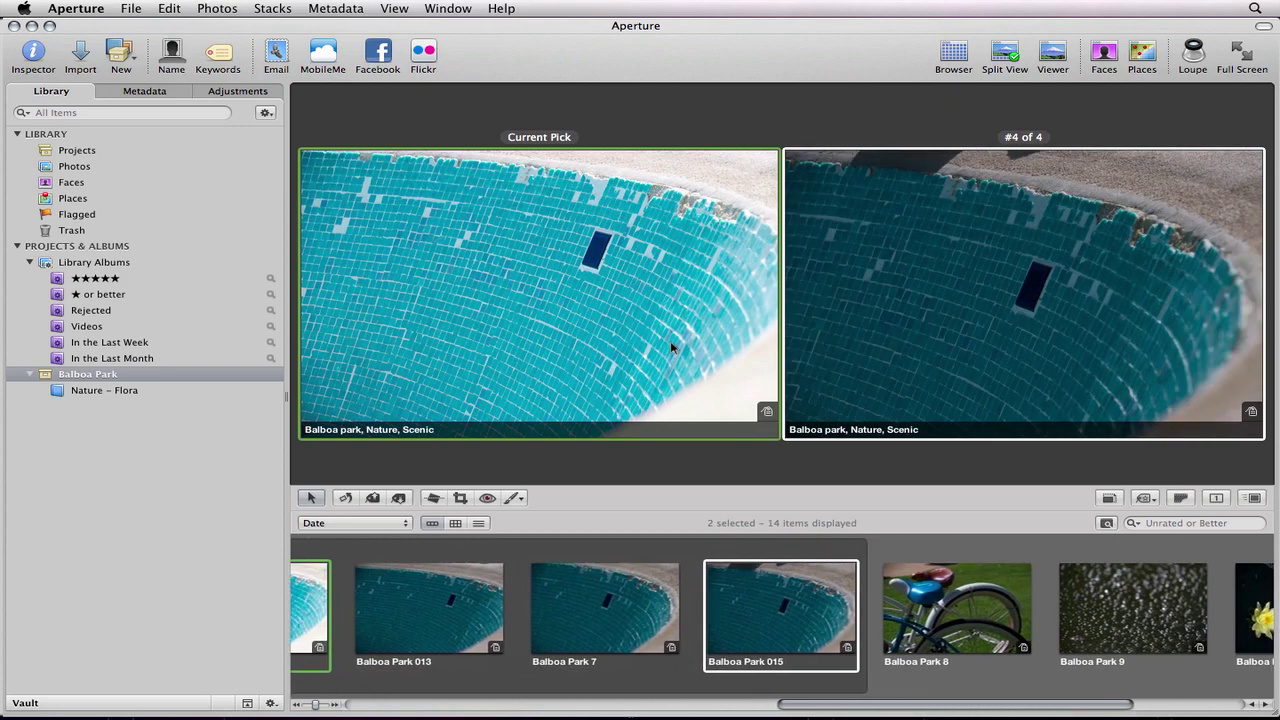
pyautogui.press('Right')
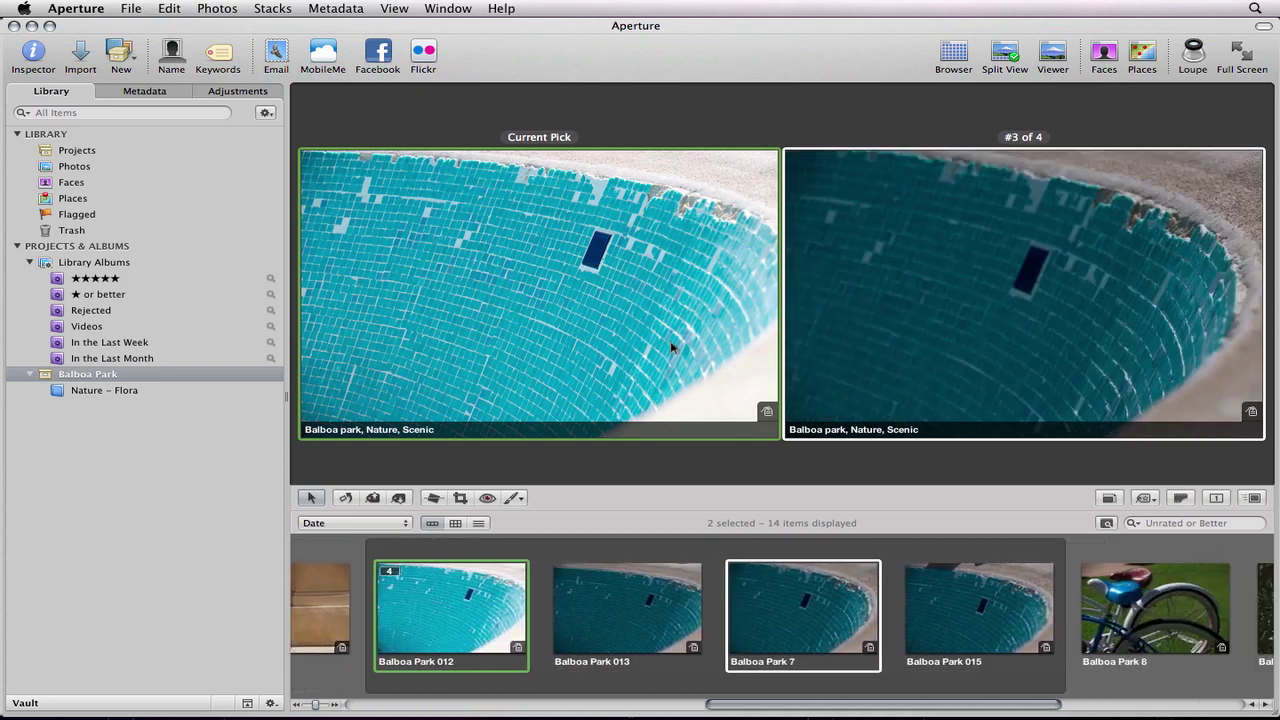
pyautogui.press('Left')
pyautogui.press('Left')
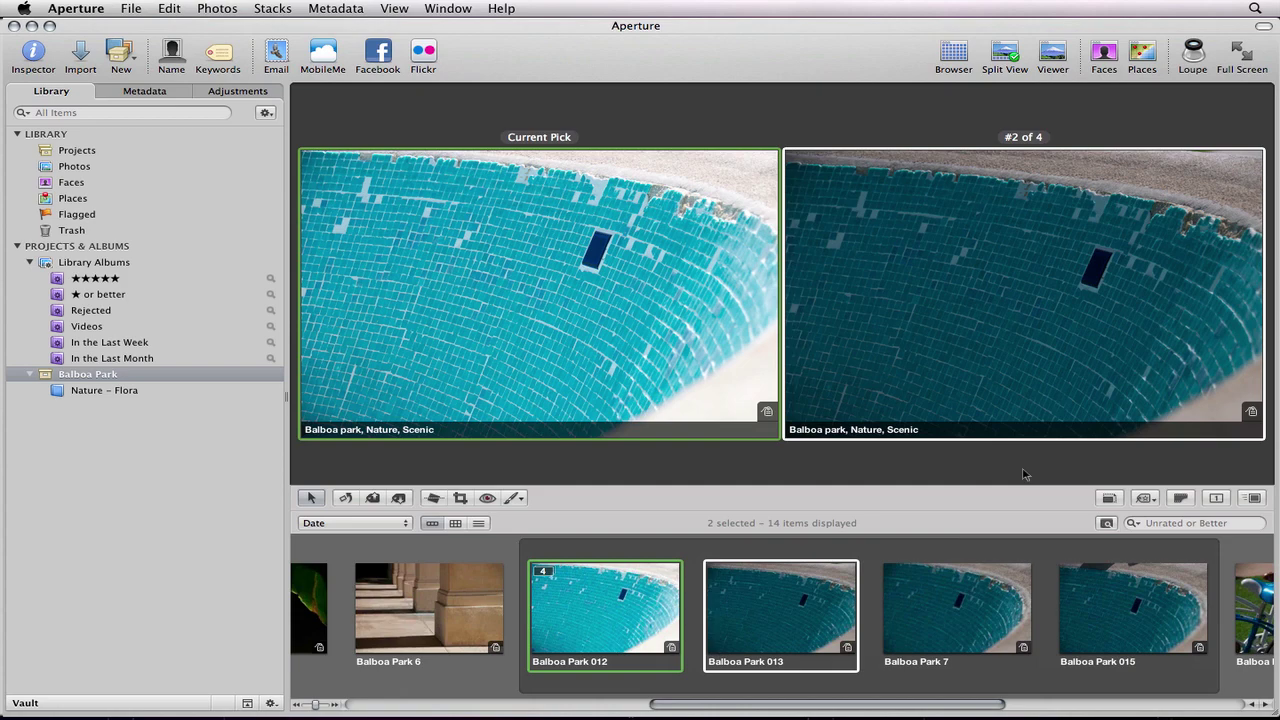
pyautogui.press('Right')
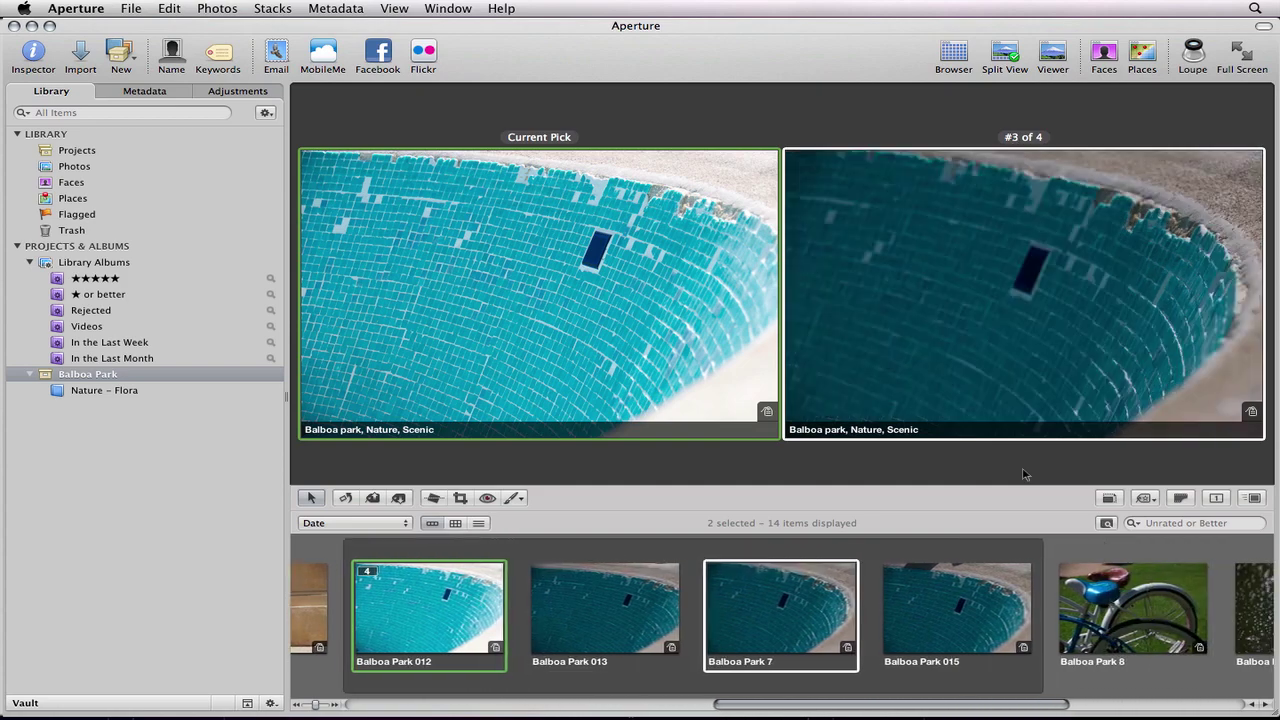
pyautogui.press('Right')
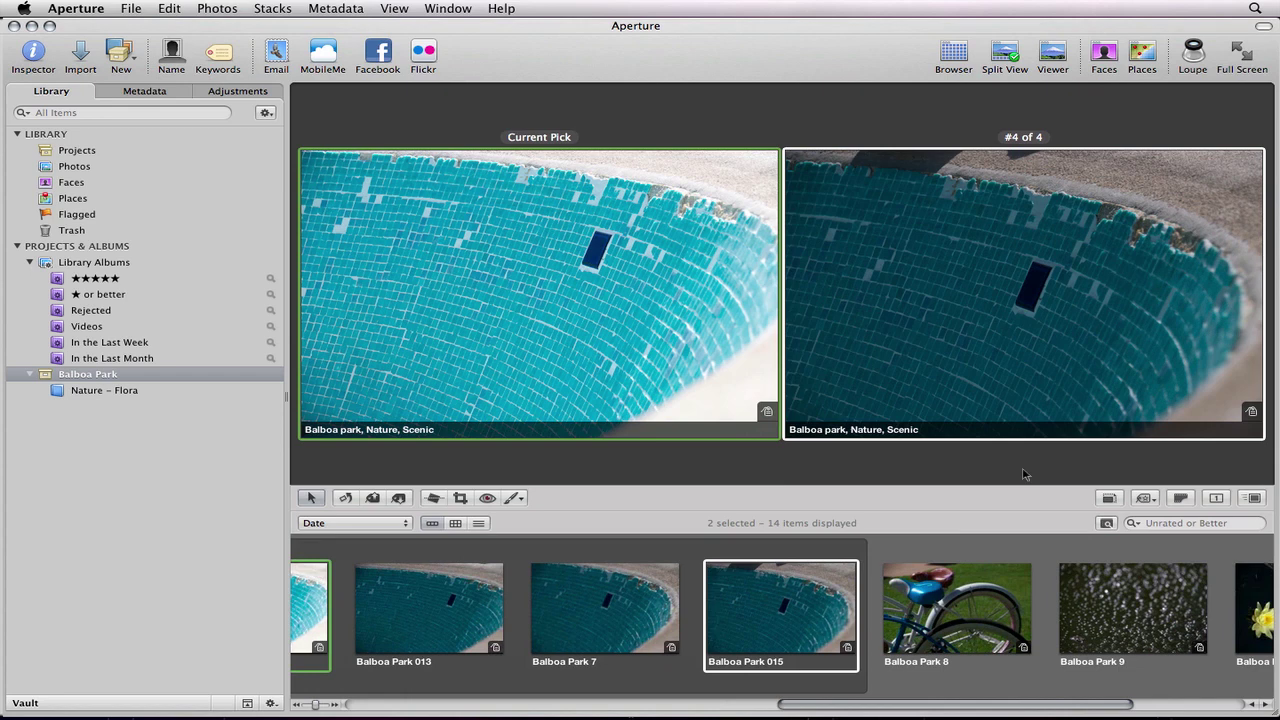
pyautogui.press('Left')
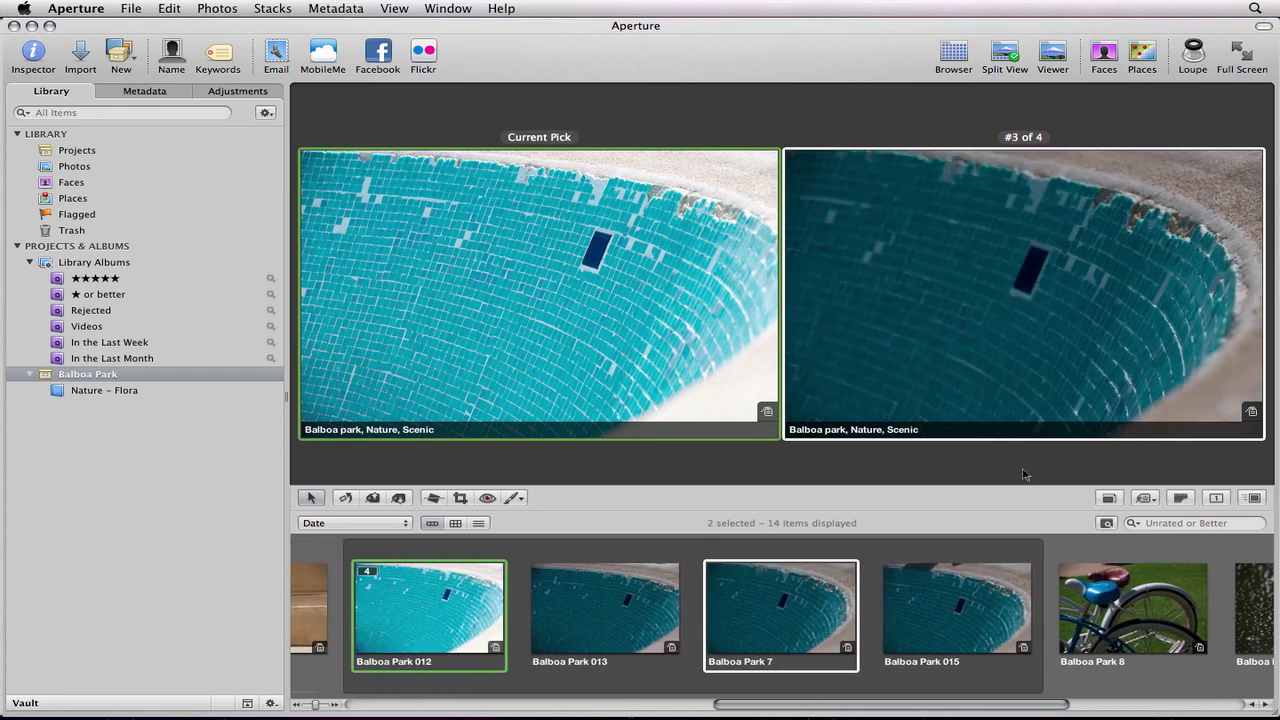
pyautogui.press('Left')
pyautogui.press('Right')
pyautogui.press('Right')
pyautogui.press('Left')
# Try Balboa Park 015 as the stack's pick, then restore Balboa Park 7 as pick.
pyautogui.press('Return')
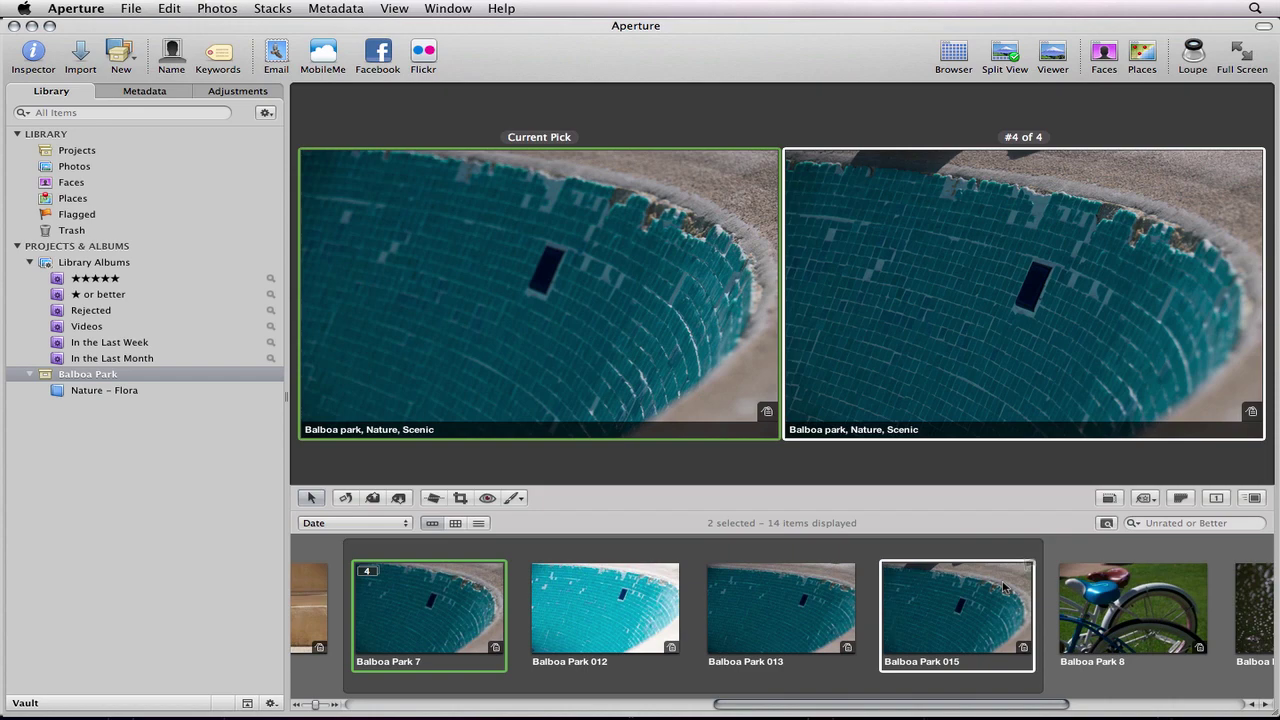
pyautogui.press('Left')
pyautogui.press('Left')
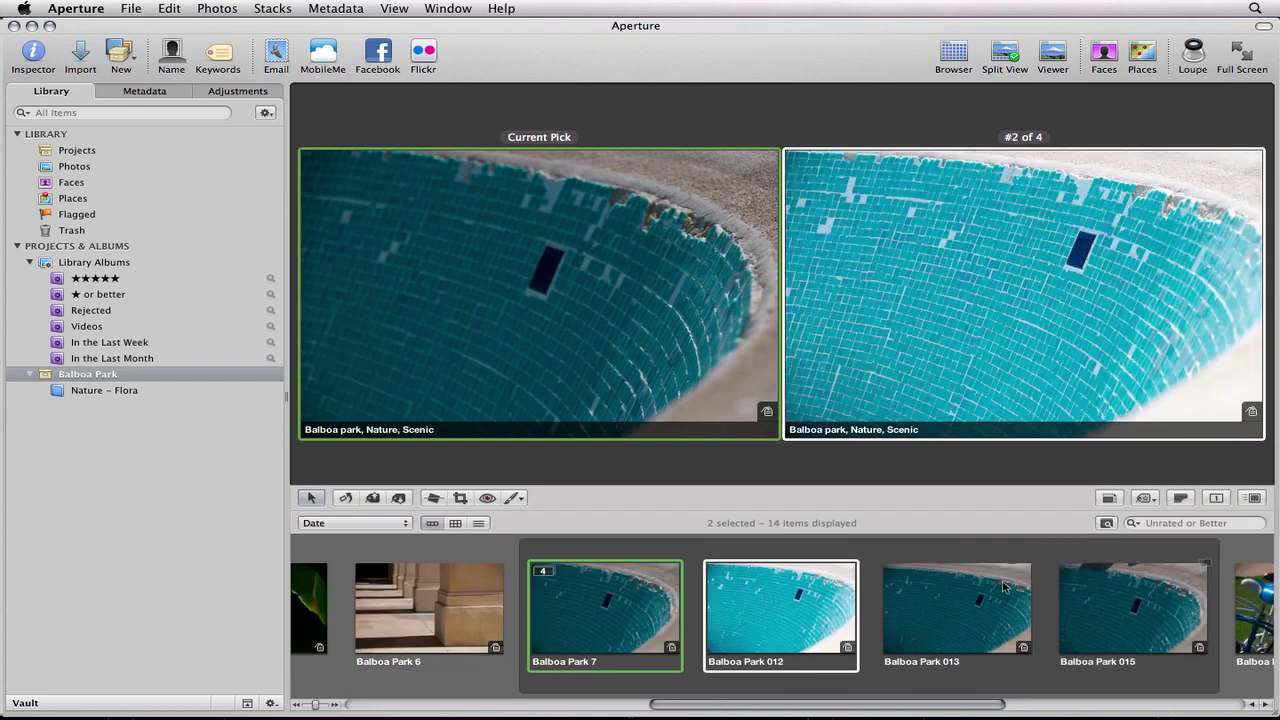
pyautogui.press('Right')
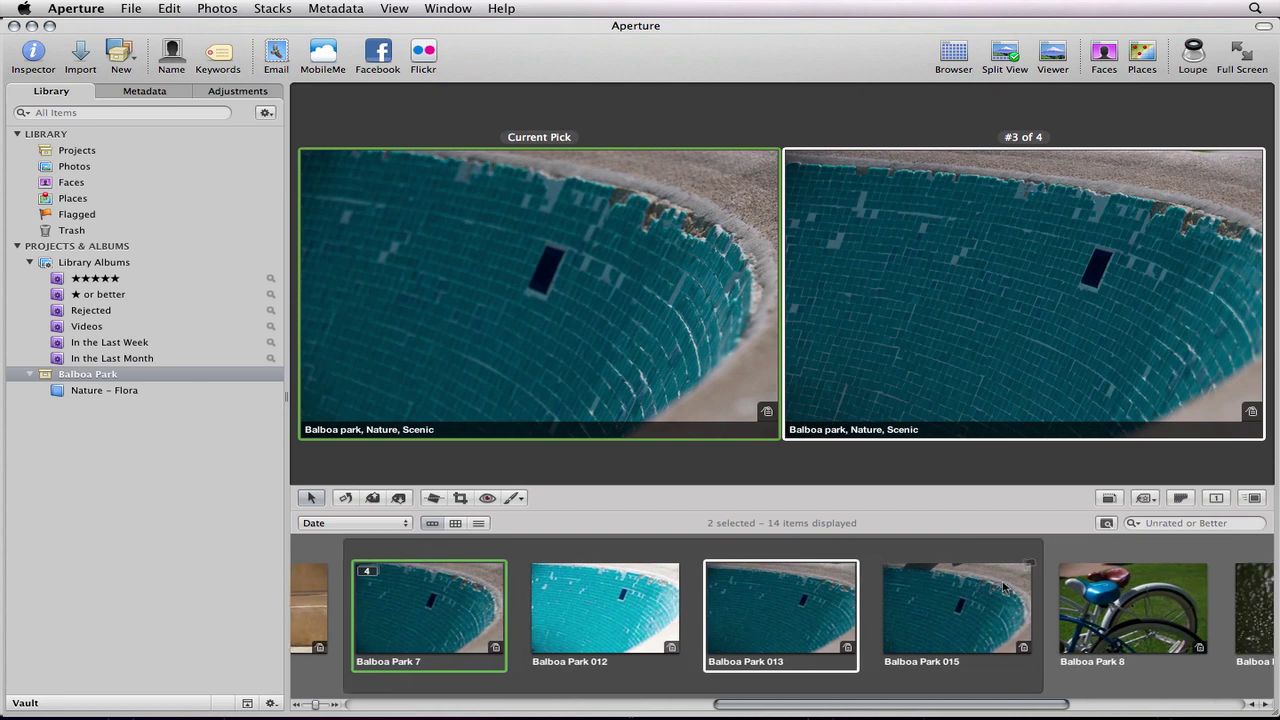
pyautogui.press('Right')
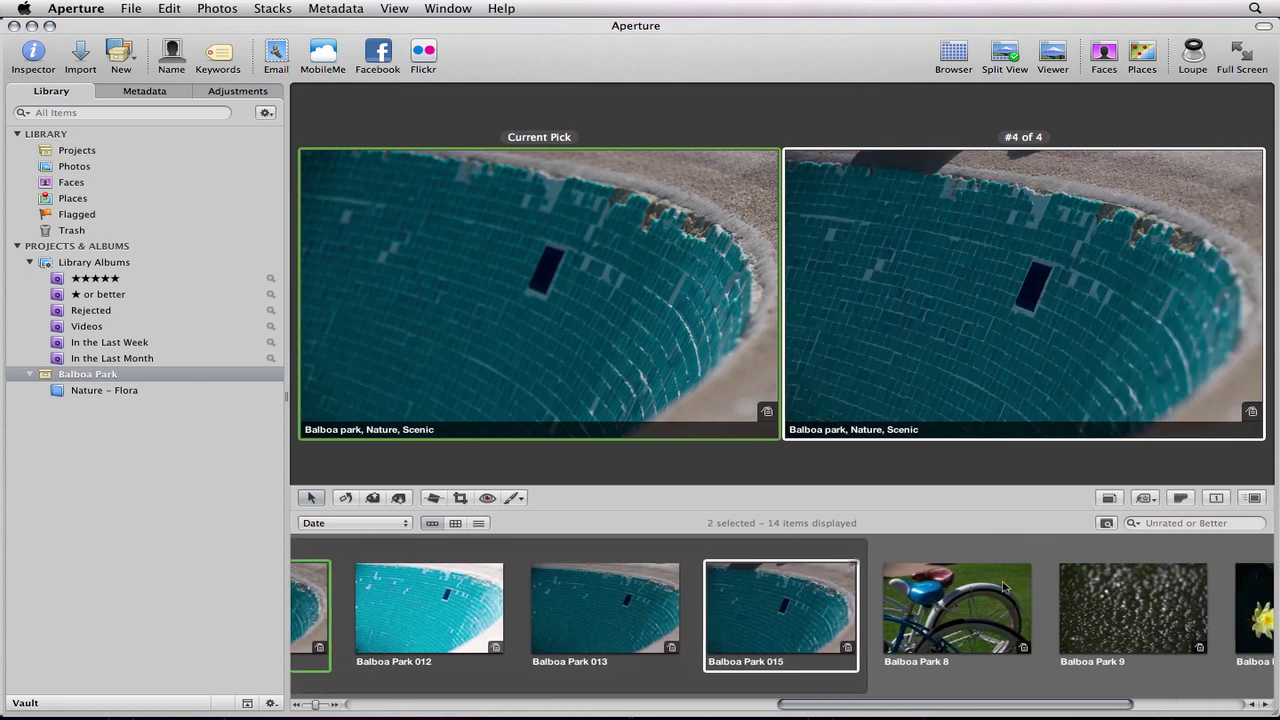
pyautogui.press('super+backslash')
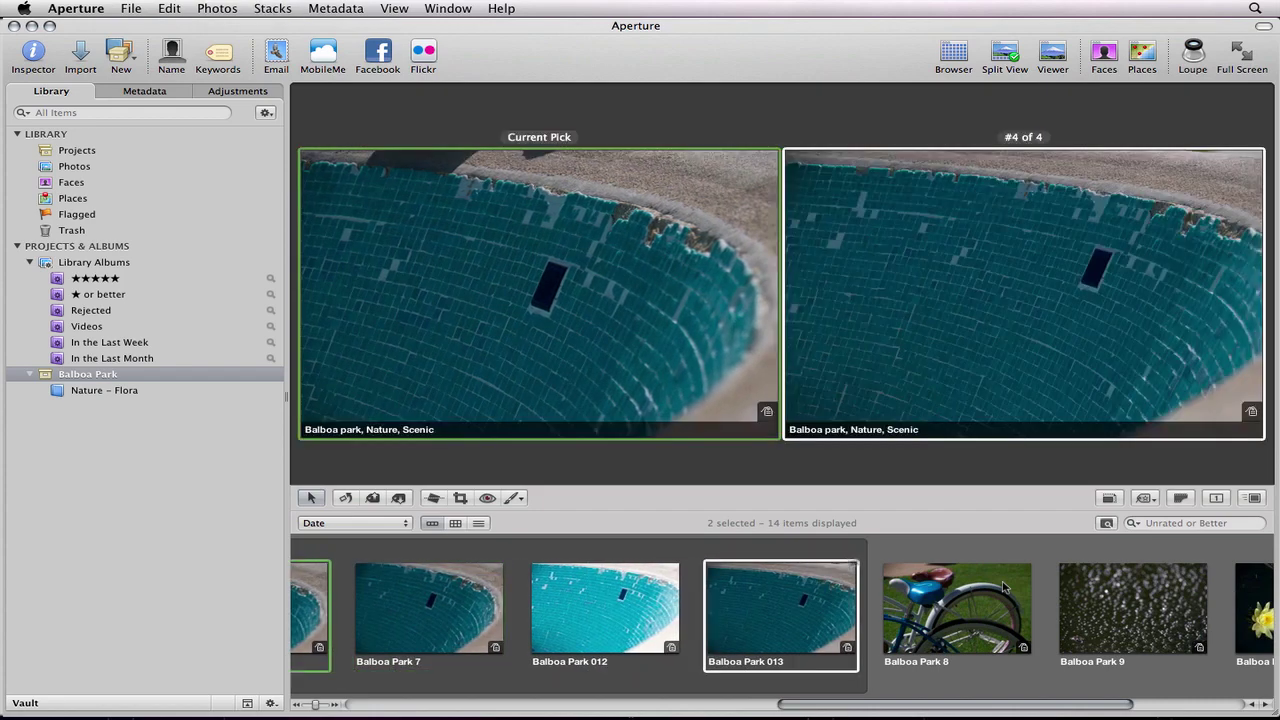
pyautogui.press('Left')
pyautogui.press('Left')
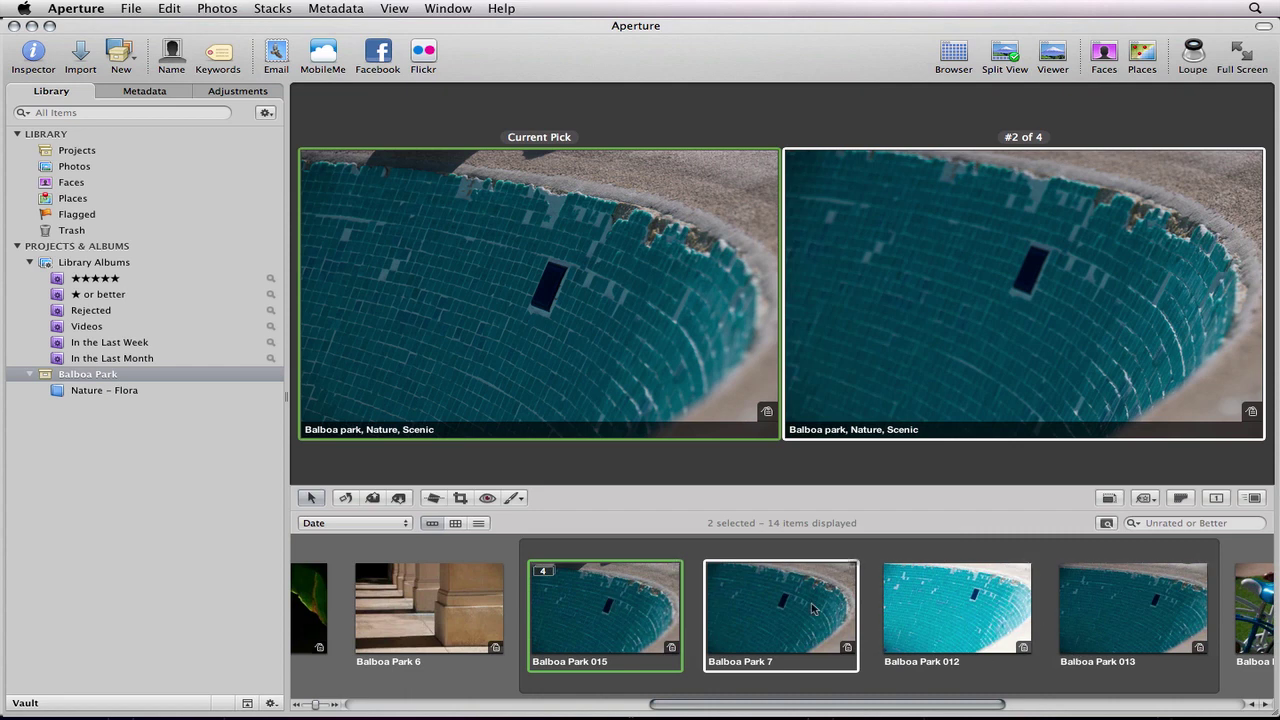
pyautogui.press('super+backslash')
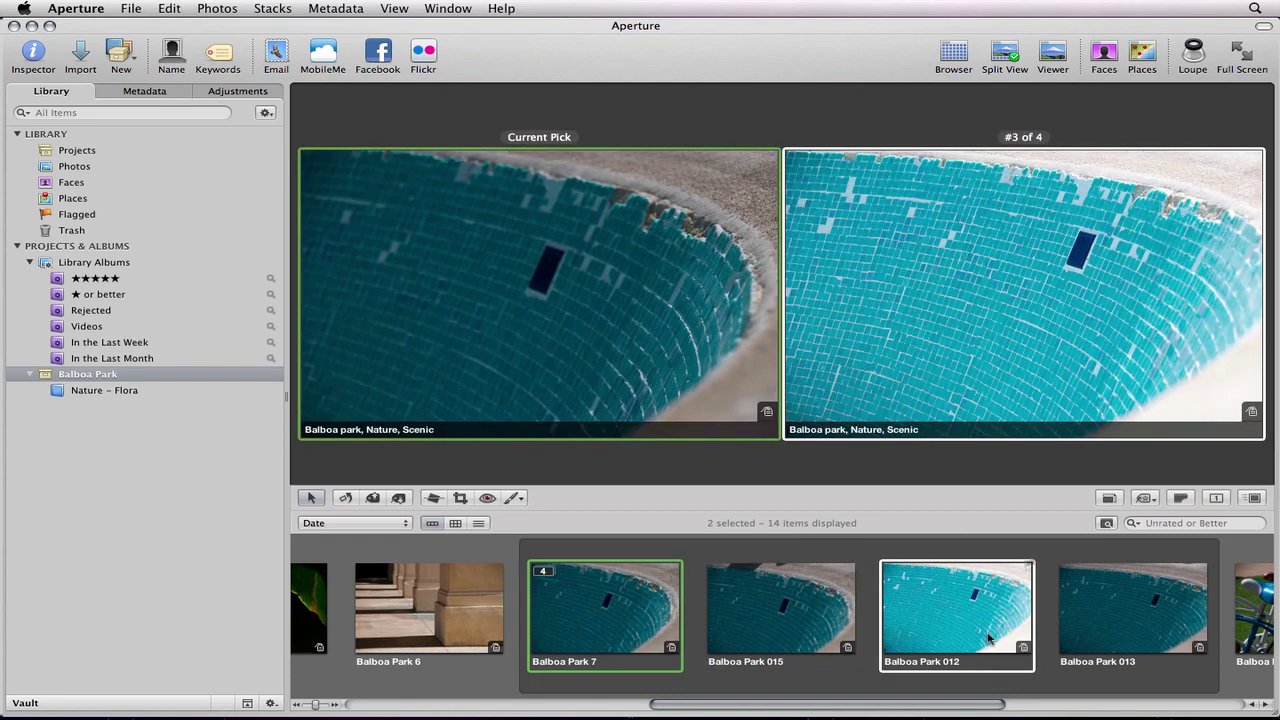
# Reorder Balboa Park 012 to sit third in the stack, after 015 and before 013.
pyautogui.press('super+bracketleft')
pyautogui.press('super+bracketright')
pyautogui.press('super+bracketleft')
pyautogui.press('super+bracketright')
pyautogui.press('super+bracketleft')
pyautogui.press('super+bracketright')
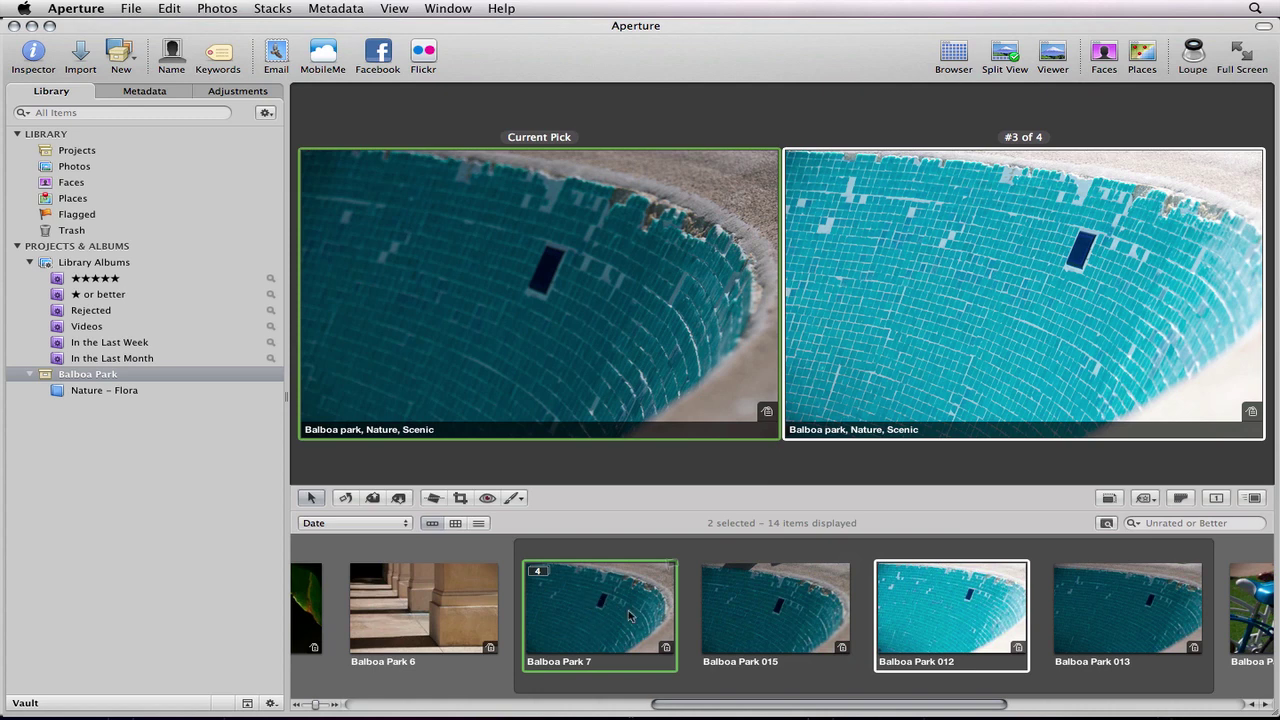
# Collapse the pool stack into a single Balboa Park 7 thumbnail and scroll the filmstrip left.
pyautogui.click(537, 575)
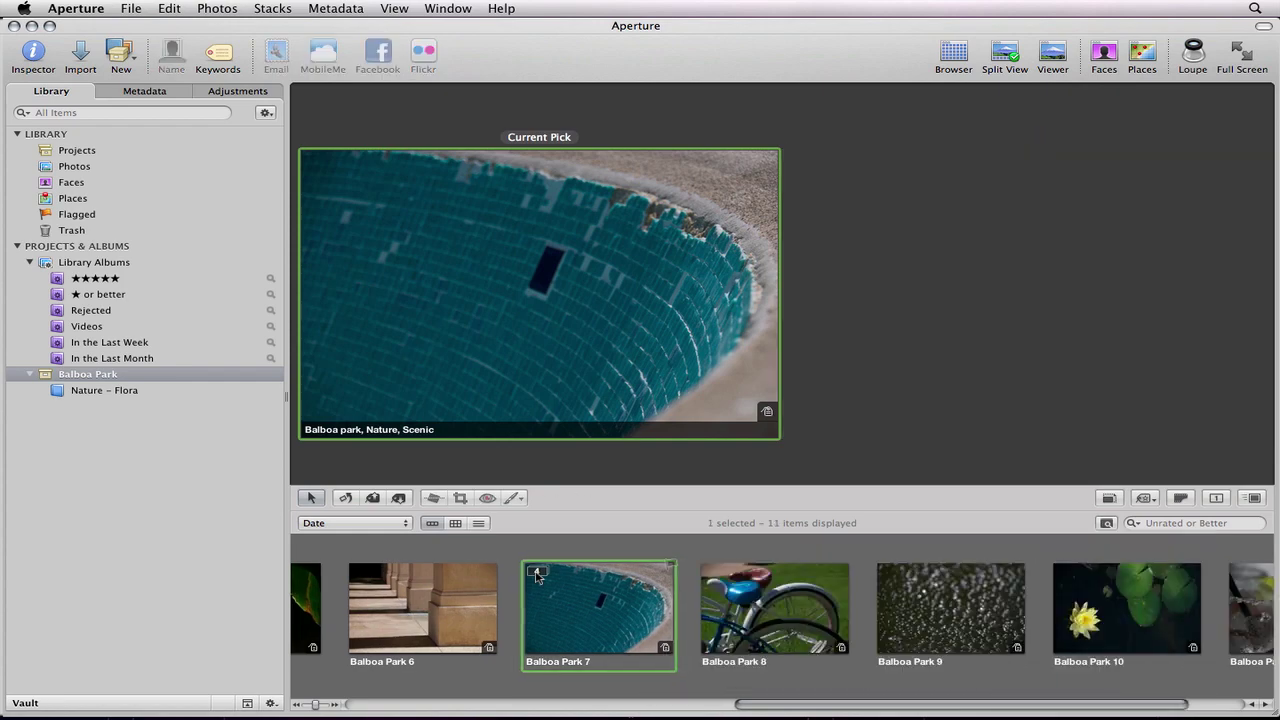
pyautogui.click(537, 575)
pyautogui.click(537, 575)
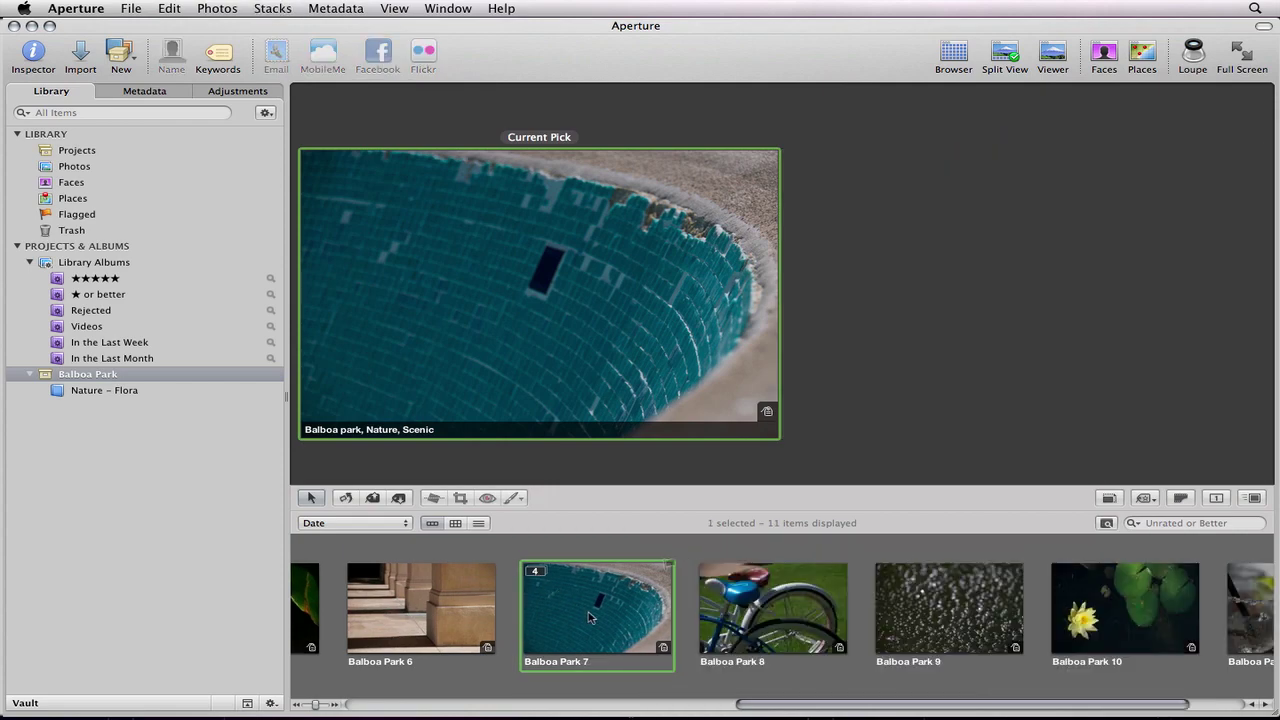
pyautogui.hscroll(-10, 590, 618)
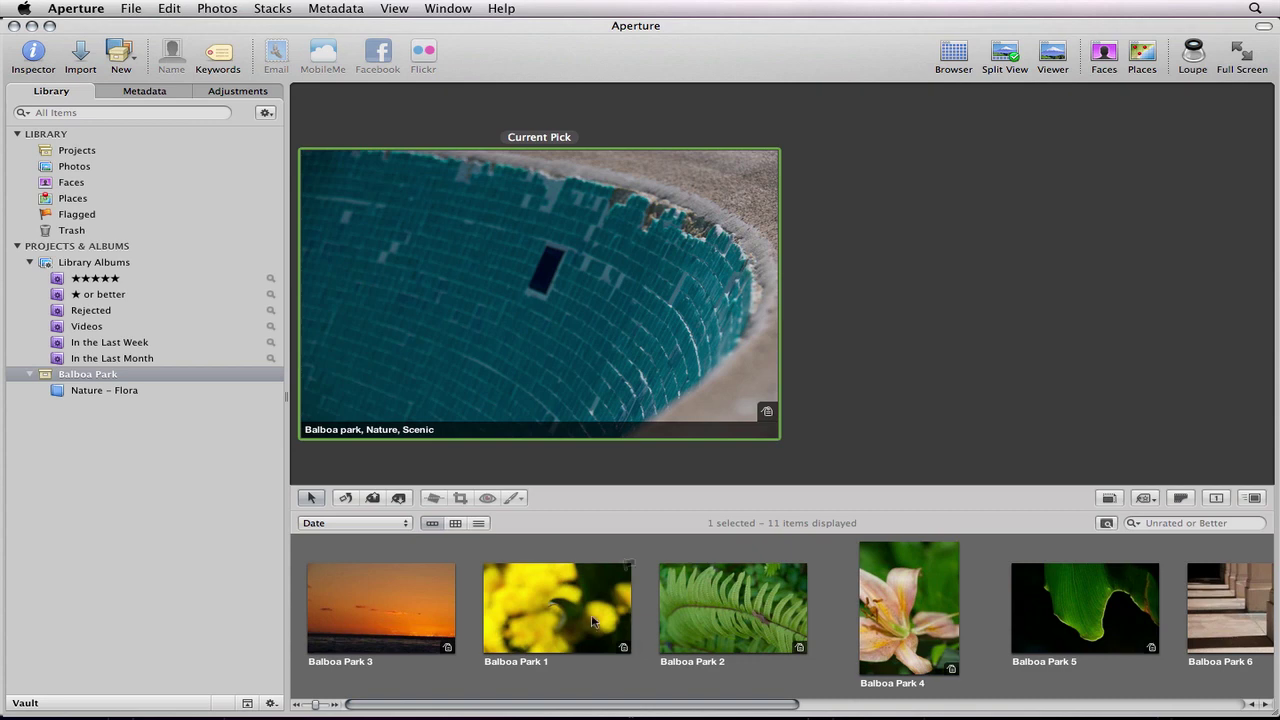
# Open the pool stack and drag Balboa Park 6 beside it, putting the browser in Manual order.
pyautogui.click(703, 596)
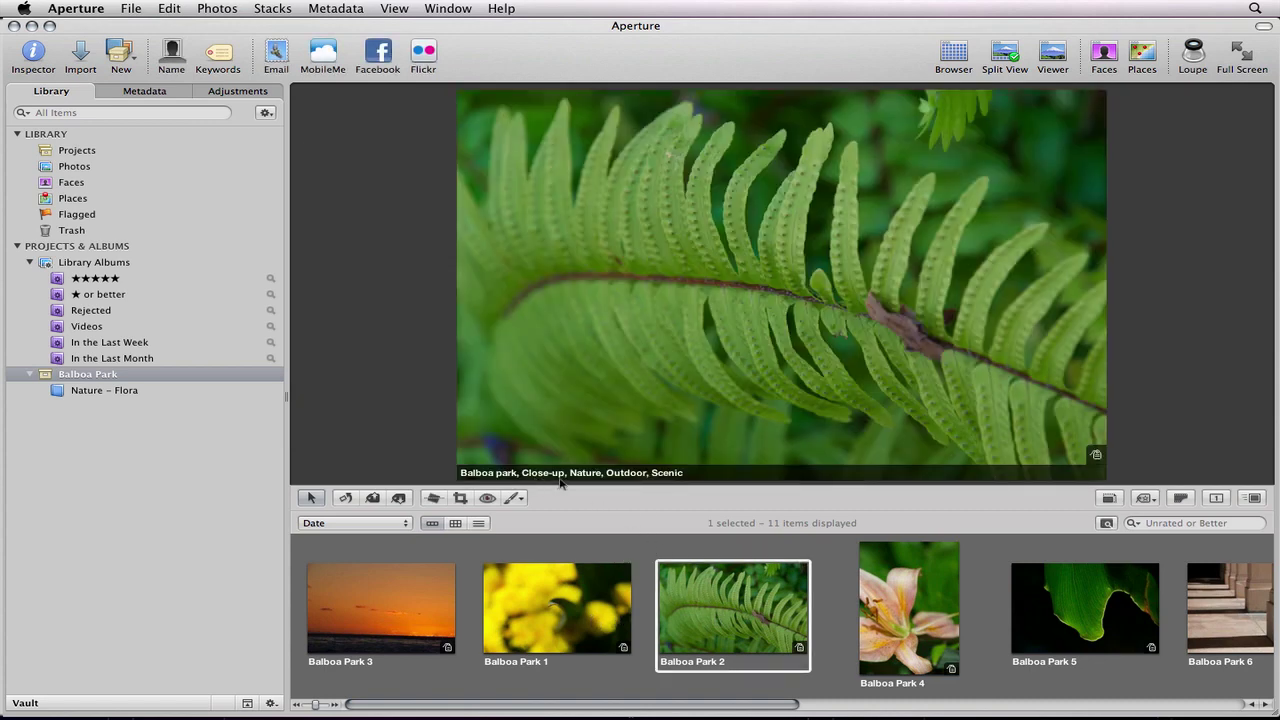
pyautogui.click(272, 8)
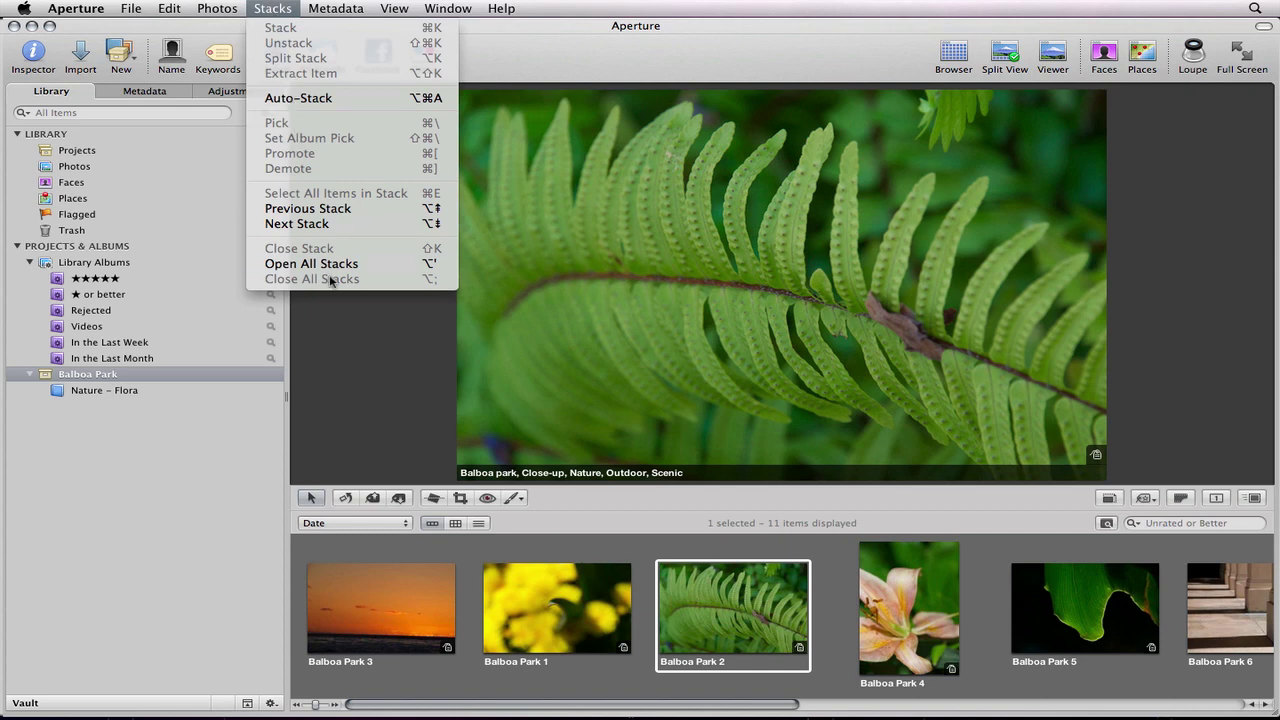
pyautogui.click(292, 7)
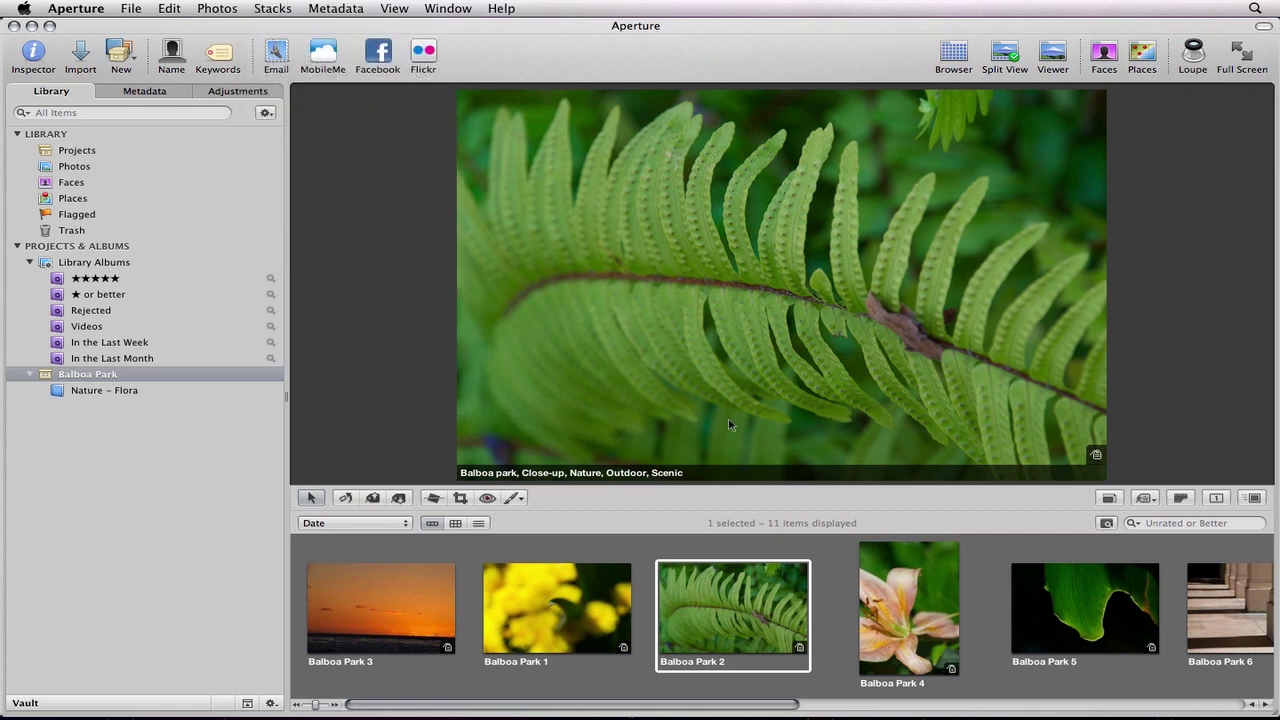
pyautogui.scroll(-8, 815, 653)
pyautogui.click(668, 573)
pyautogui.moveTo(600, 608); pyautogui.dragTo(458, 607)
# Set the main viewer to Stack mode, then close the pool stack again.
pyautogui.click(393, 8)
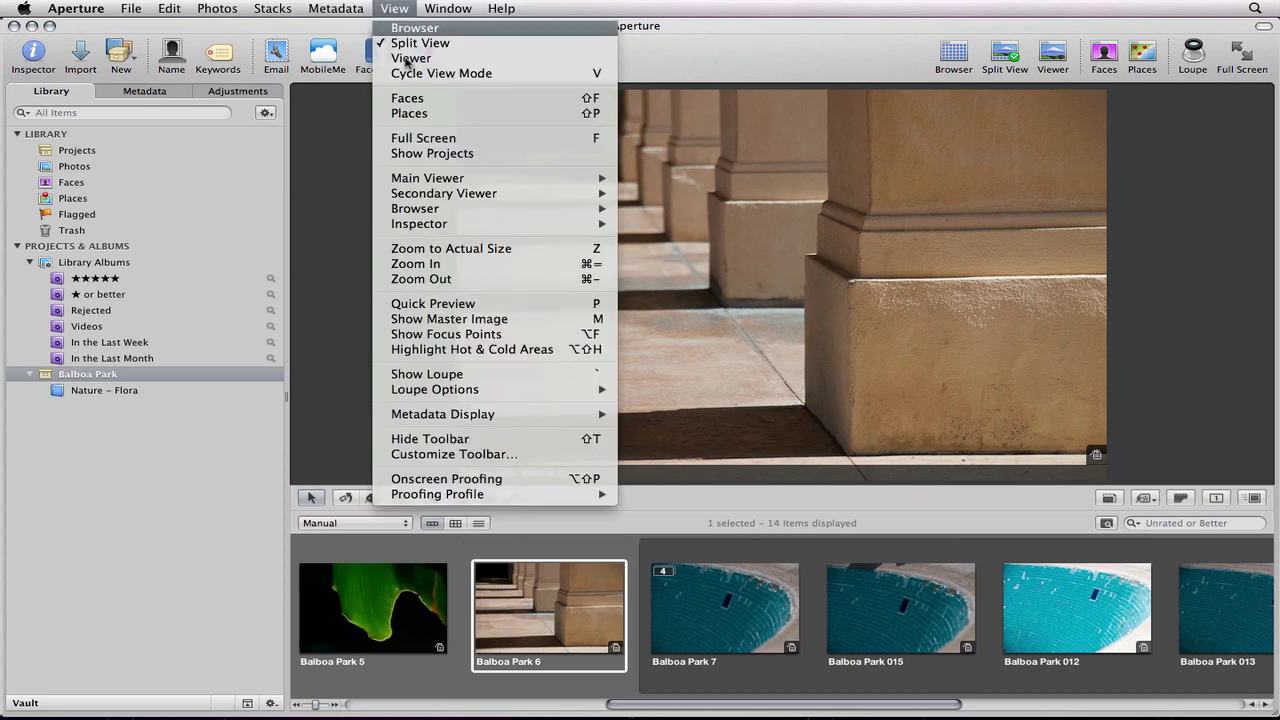
pyautogui.moveTo(438, 180)
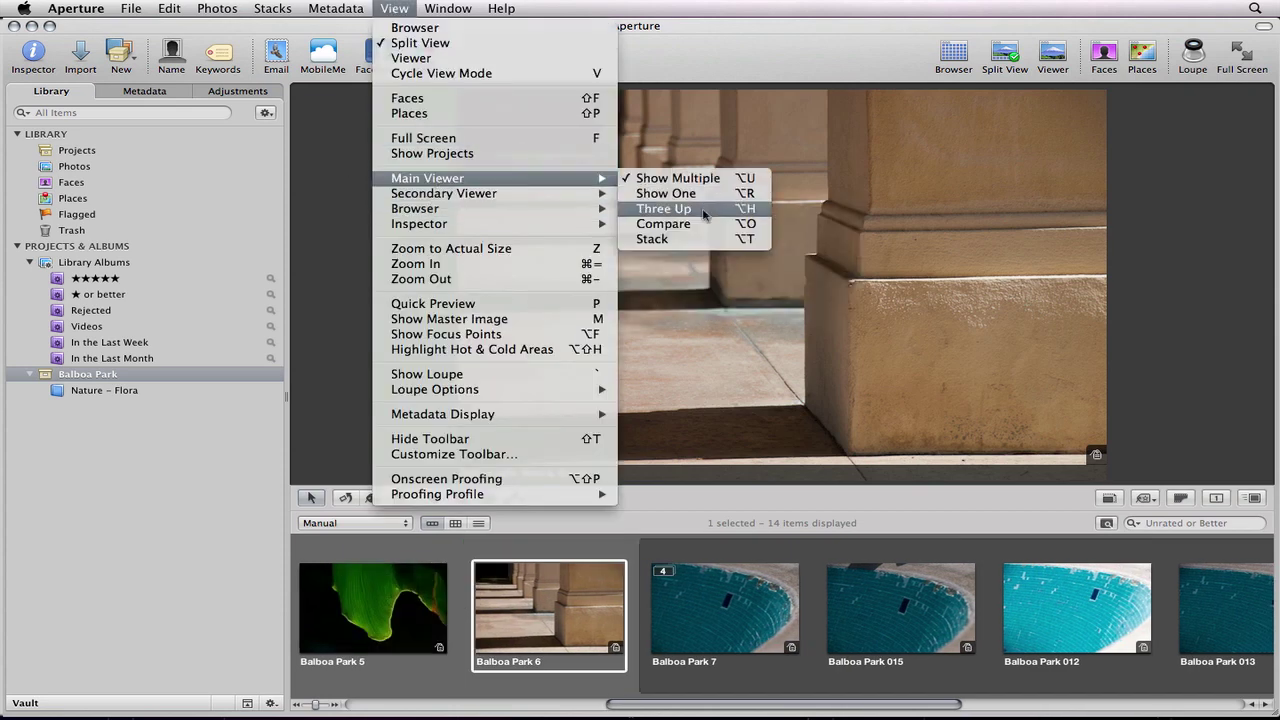
pyautogui.click(704, 240)
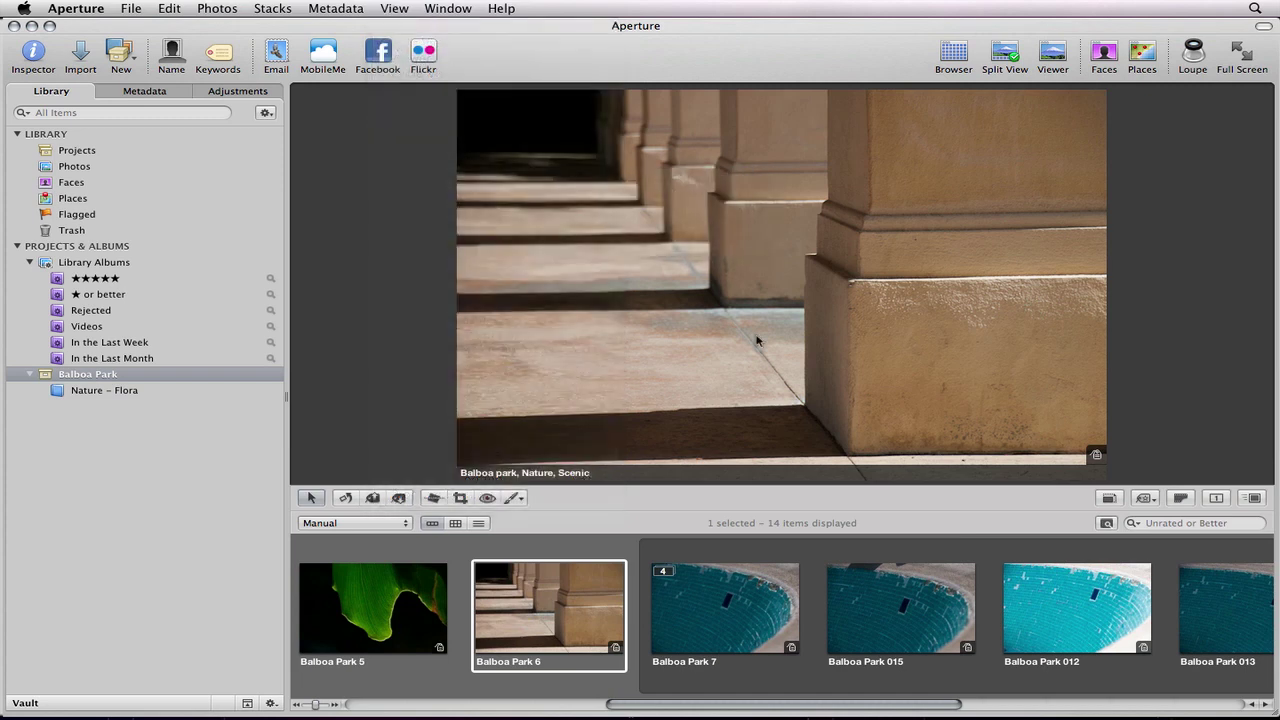
pyautogui.click(663, 572)
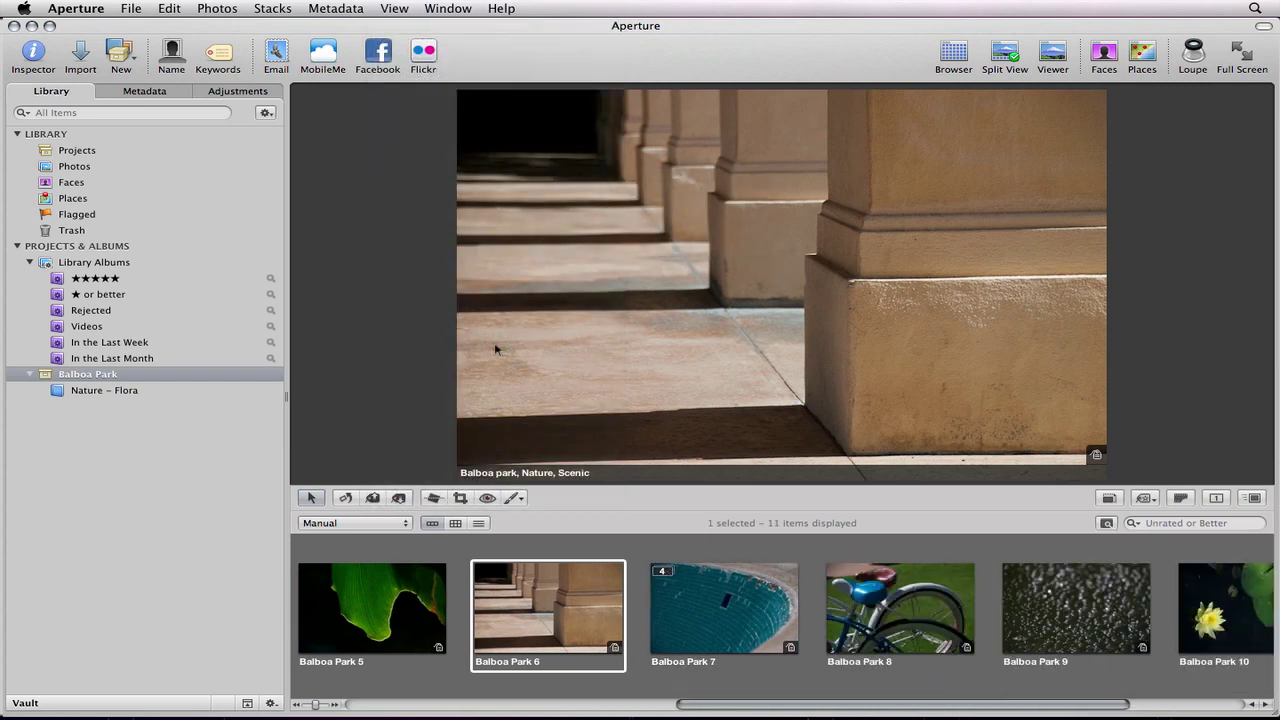
pyautogui.hscroll(4, 562, 594)
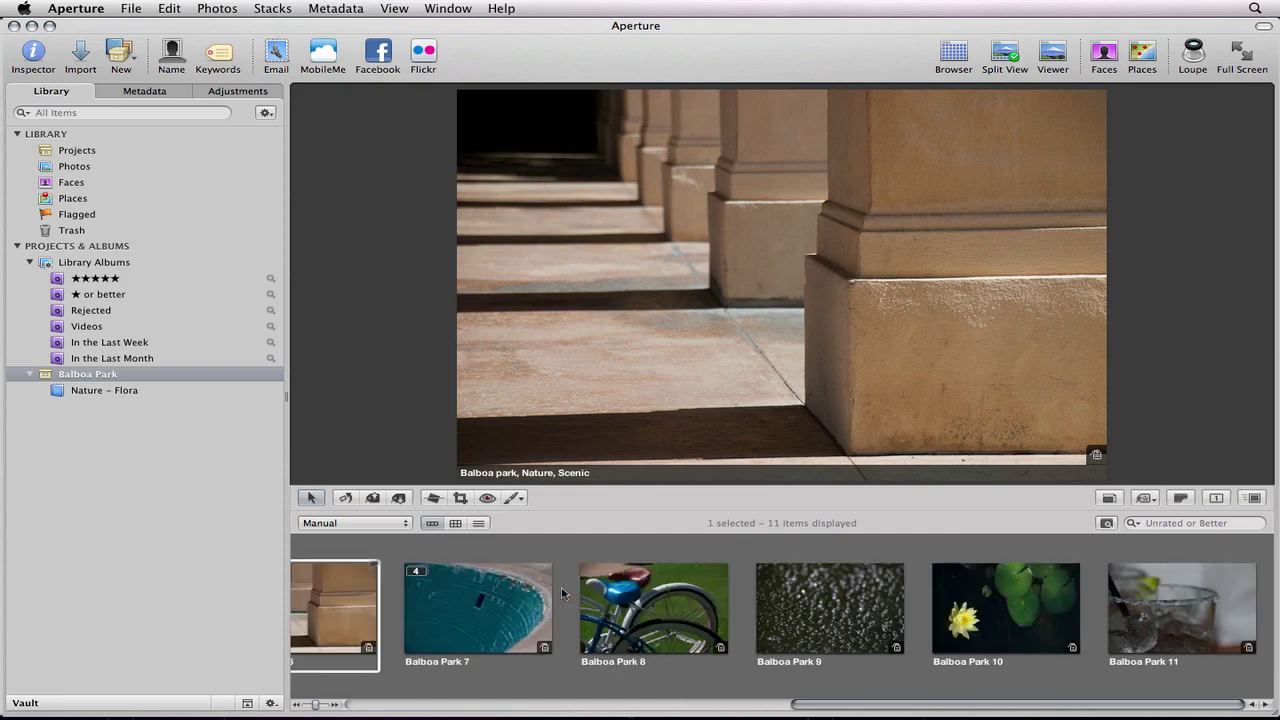